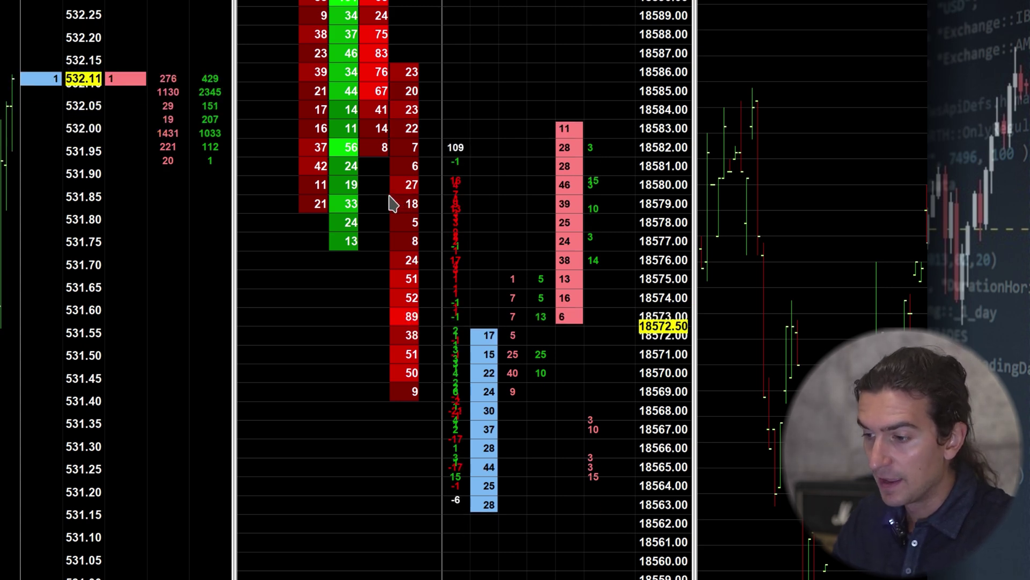
Set the E-Mini Nasdaq 100 chart's market depth grouping in ticks to 0, apply it, and rescale prices to inspect individual depth levels.
key(F5)
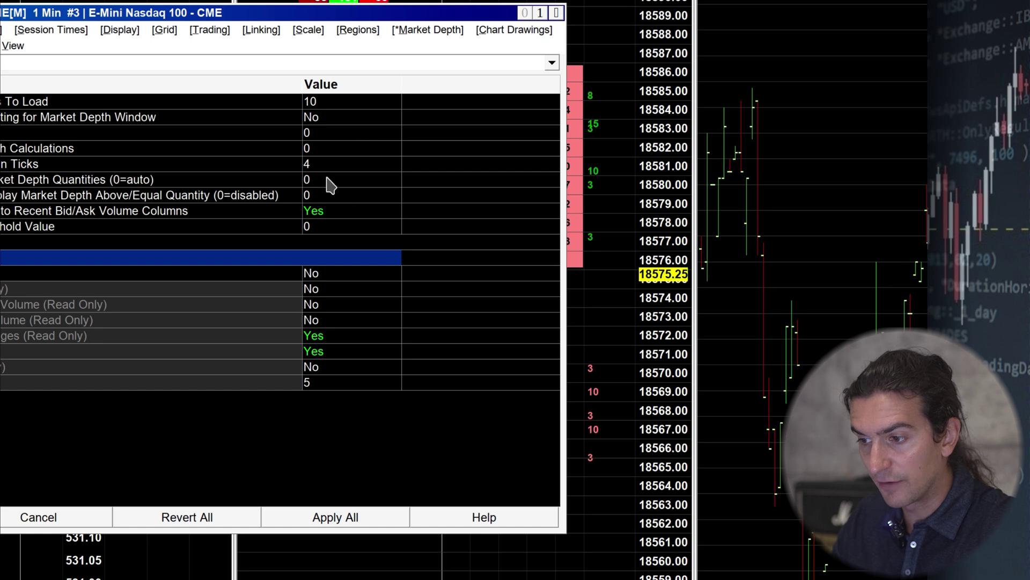
click(282, 164)
click(320, 213)
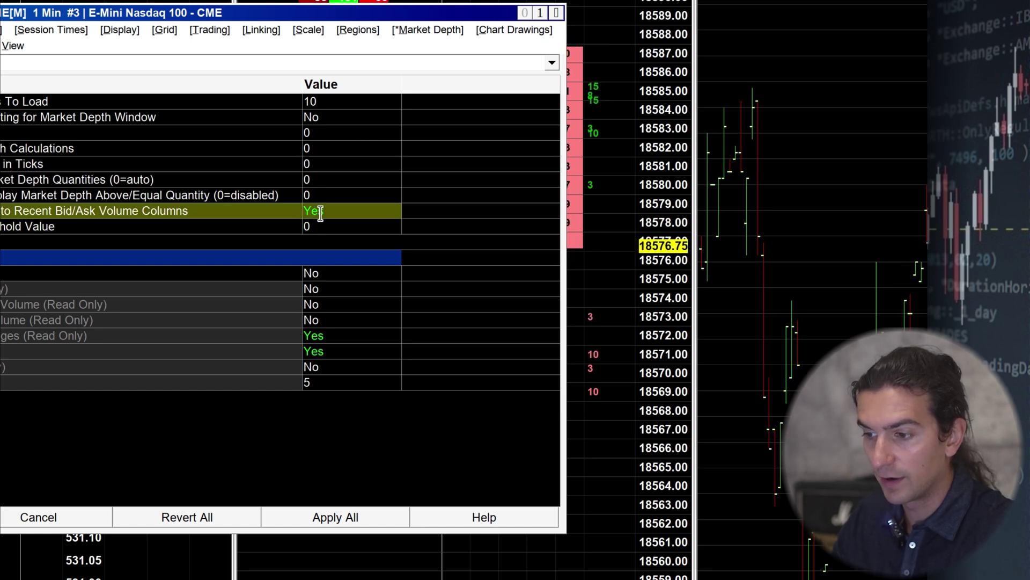
click(320, 521)
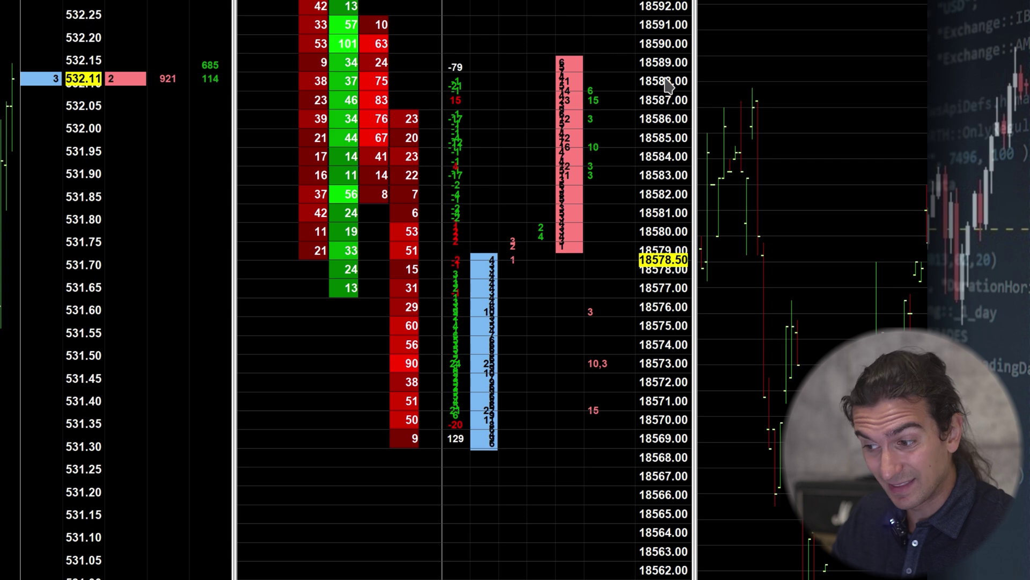
drag(678, 167, 679, 145)
scroll(677, 269, up, 5)
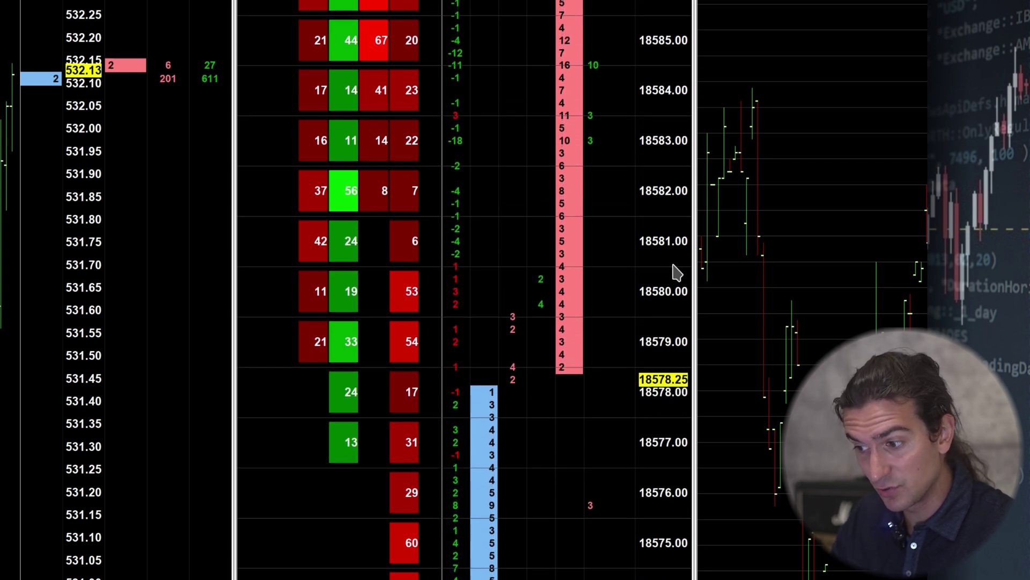
scroll(678, 354, up, 2)
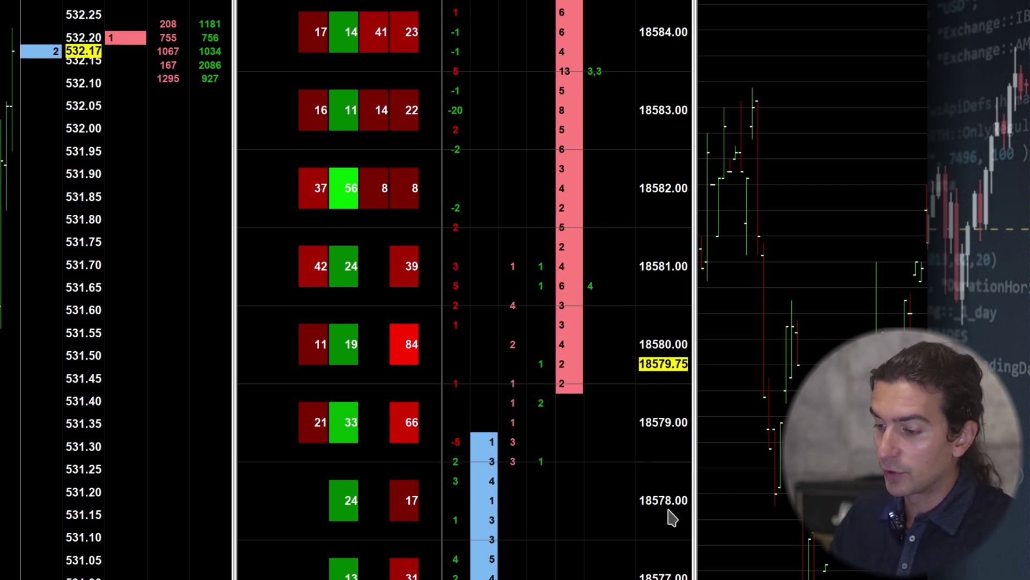
drag(681, 478, 694, 137)
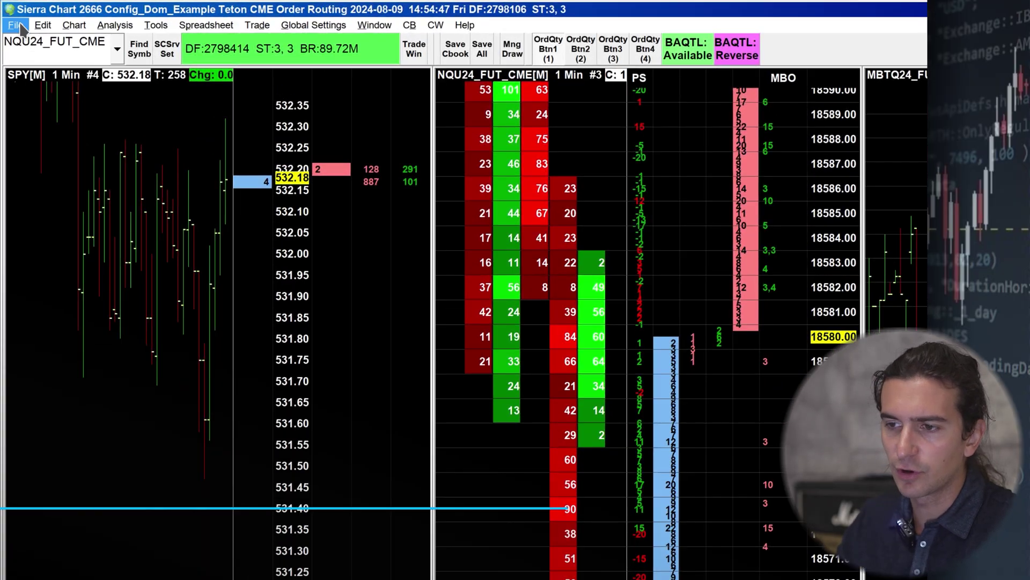
Create a new chartbook and open an intraday chart of the September 2024 10-Year T-Note, ZNU24_FUT_CME.
click(11, 18)
click(37, 123)
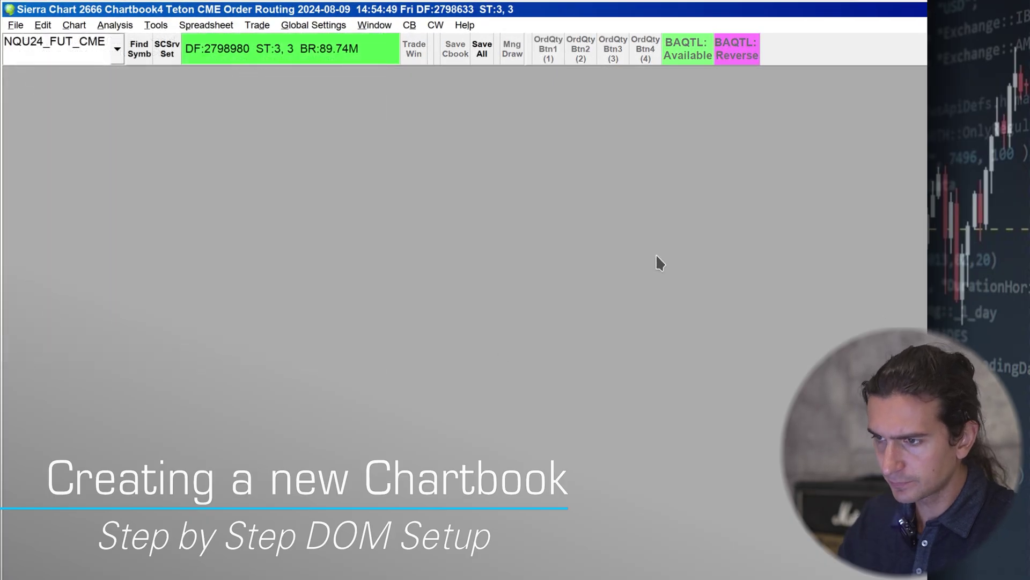
click(15, 24)
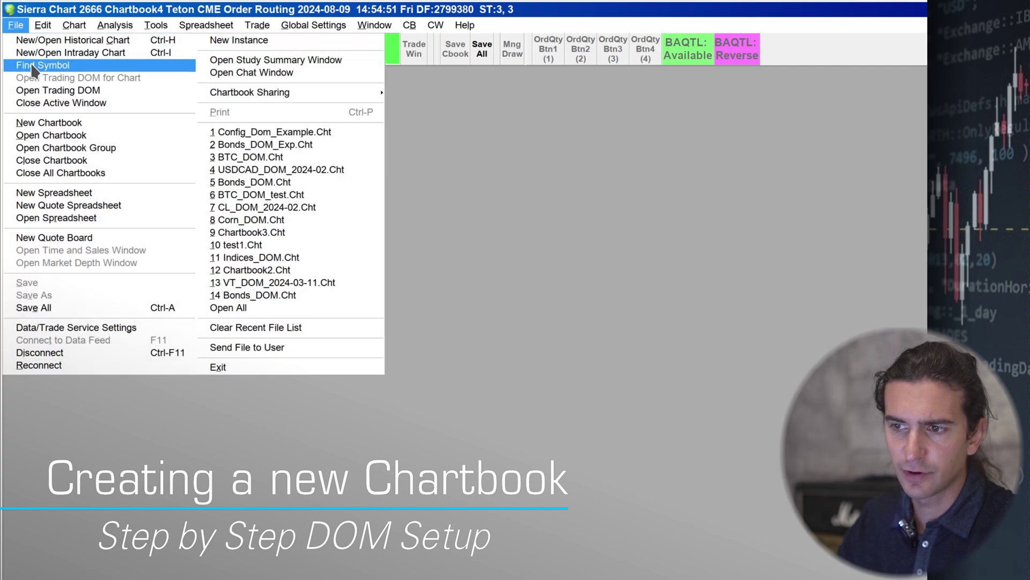
click(34, 66)
scroll(339, 210, down, 2)
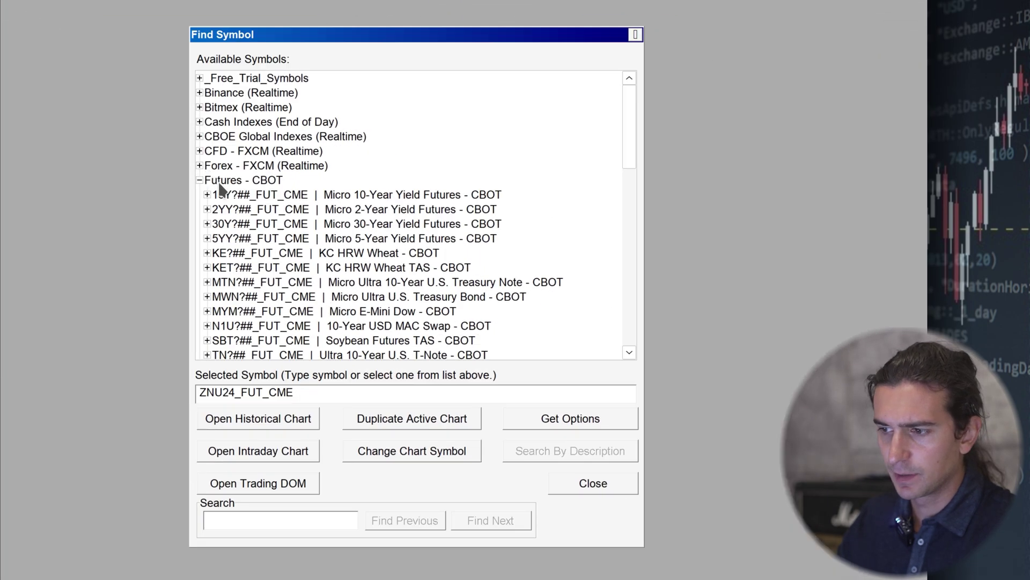
scroll(339, 209, down, 2)
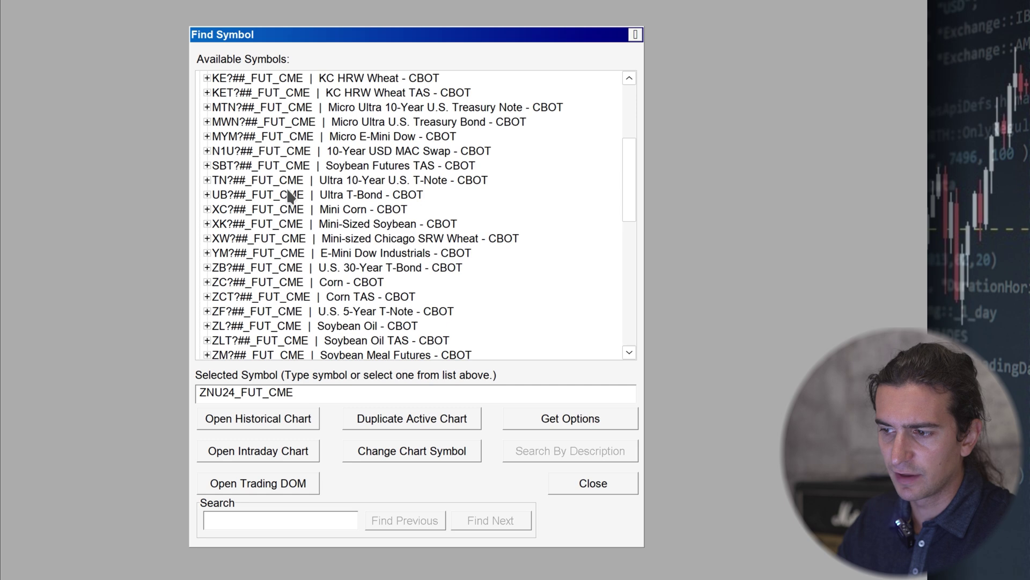
scroll(288, 196, down, 4)
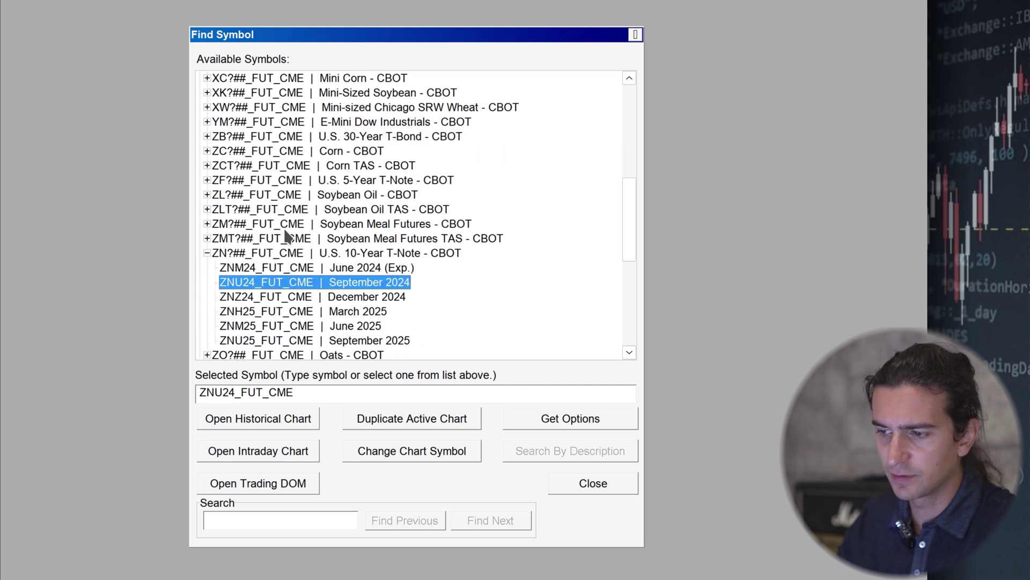
click(288, 448)
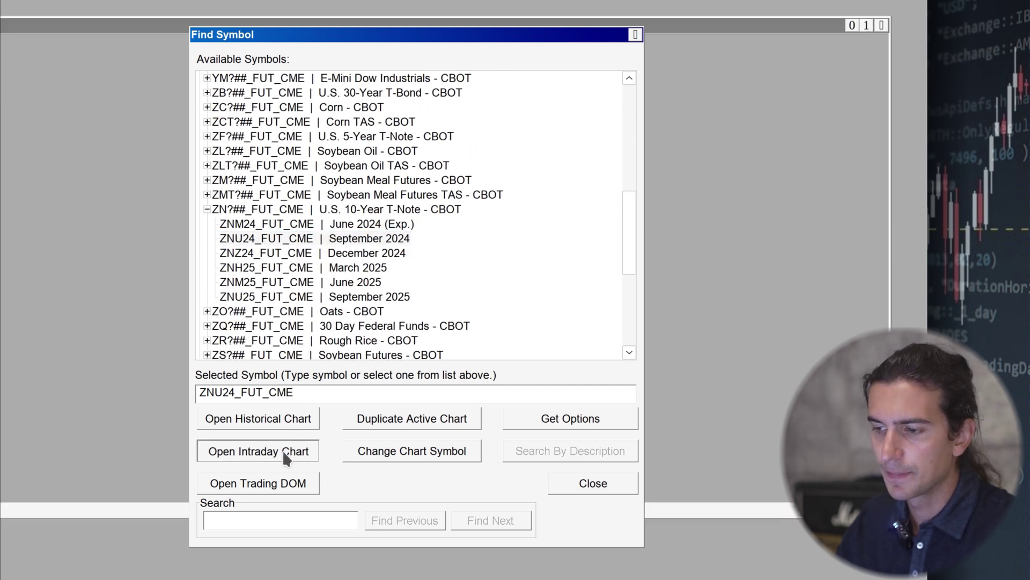
Open an intraday chart of the August 2024 Micro Bitcoin future, MBTQ24_FUT_CME, from the CME futures symbols.
scroll(325, 210, up, 8)
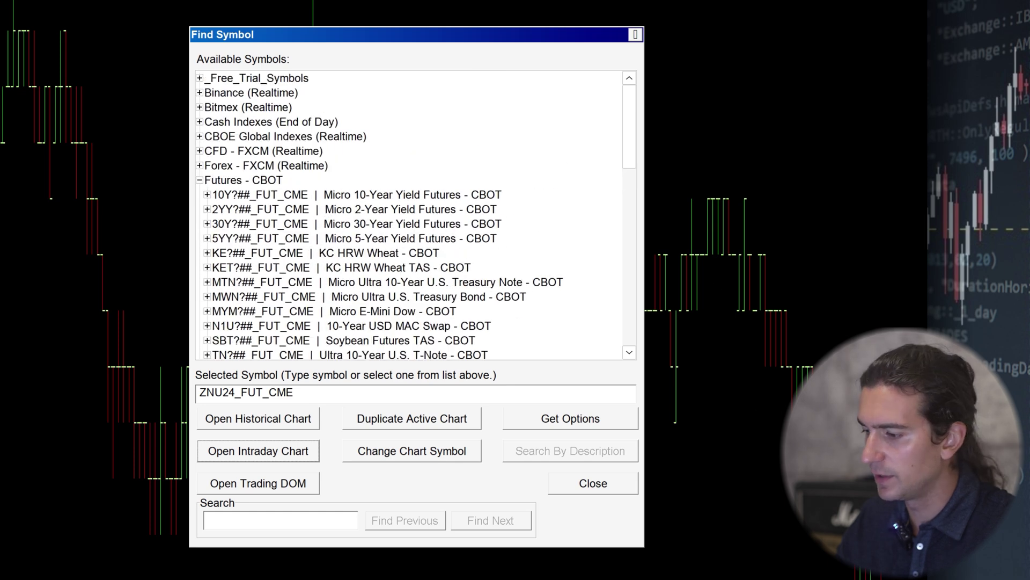
click(200, 181)
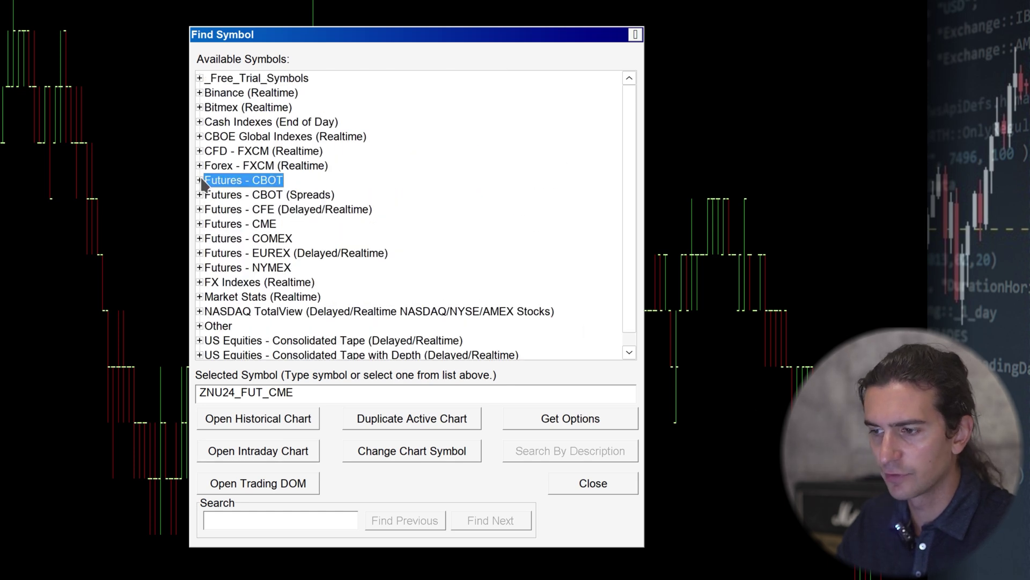
click(200, 224)
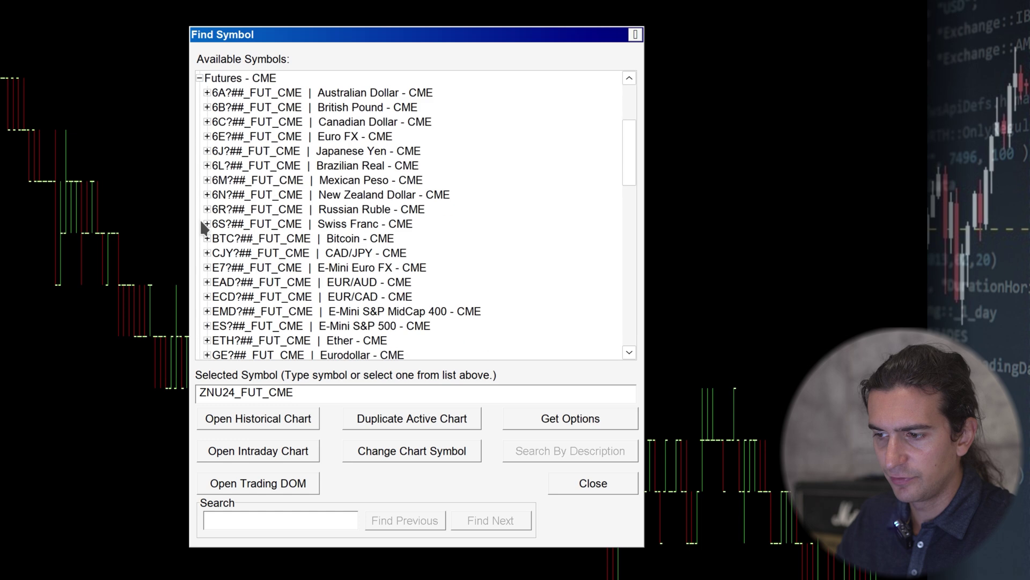
scroll(245, 169, down, 6)
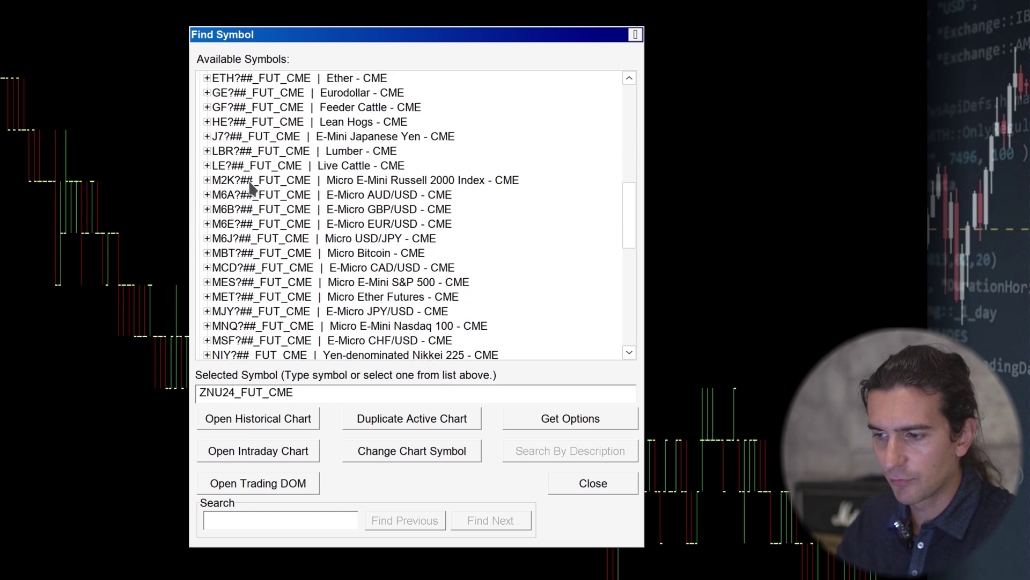
click(208, 253)
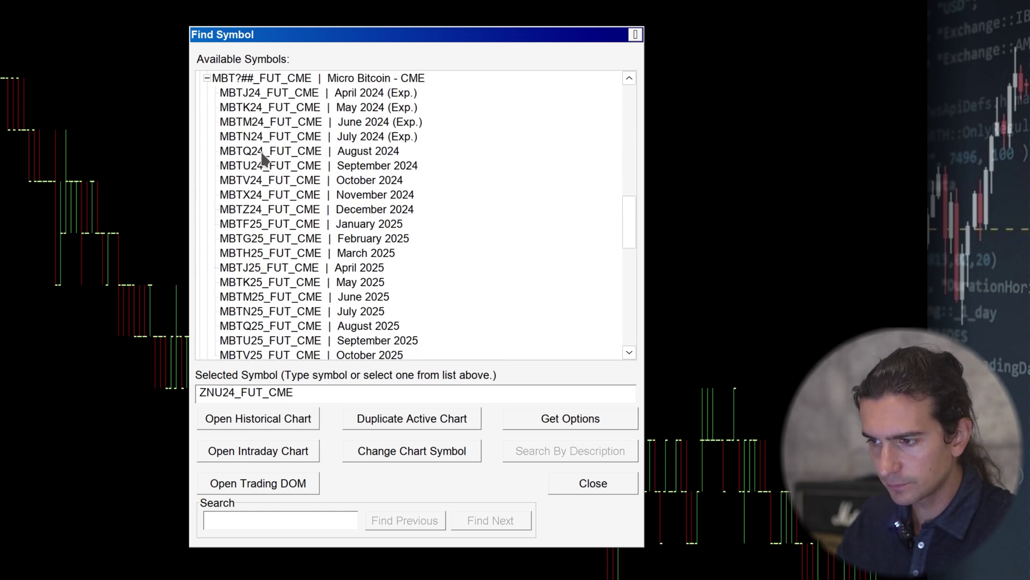
click(265, 152)
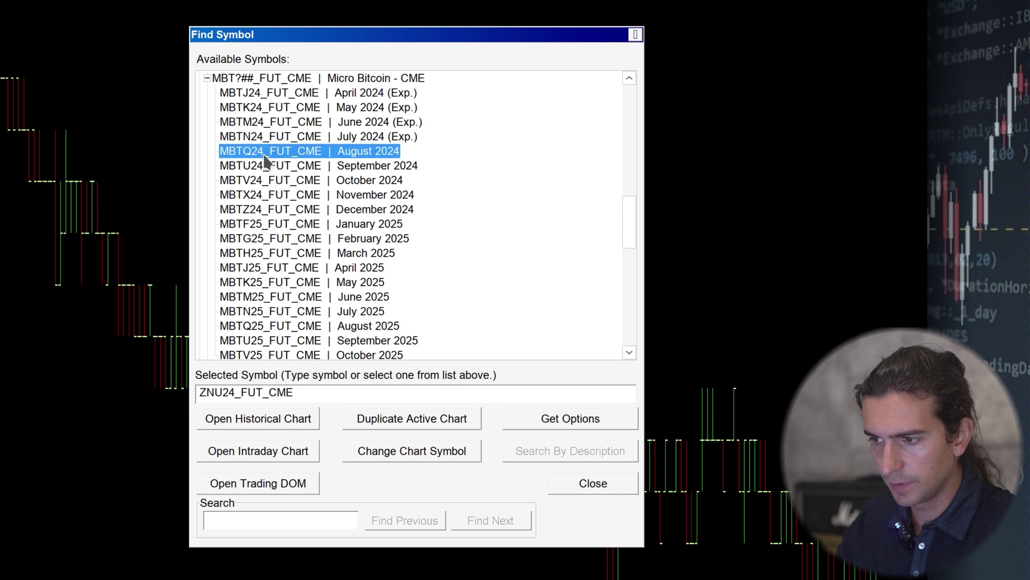
click(265, 446)
Open an intraday chart of the September 2024 E-Mini Nasdaq 100 future, NQU24_FUT_CME.
click(207, 78)
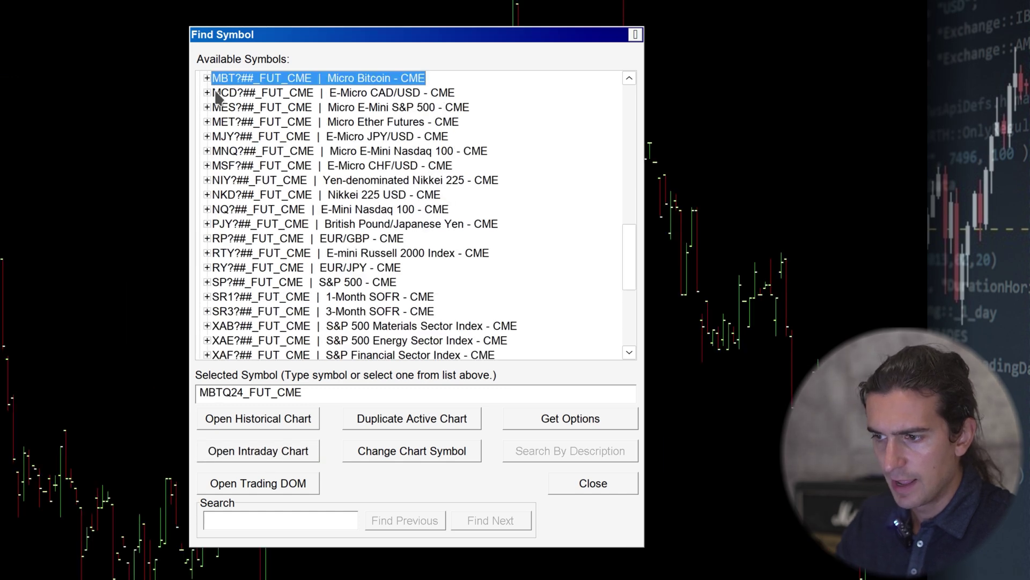
click(208, 209)
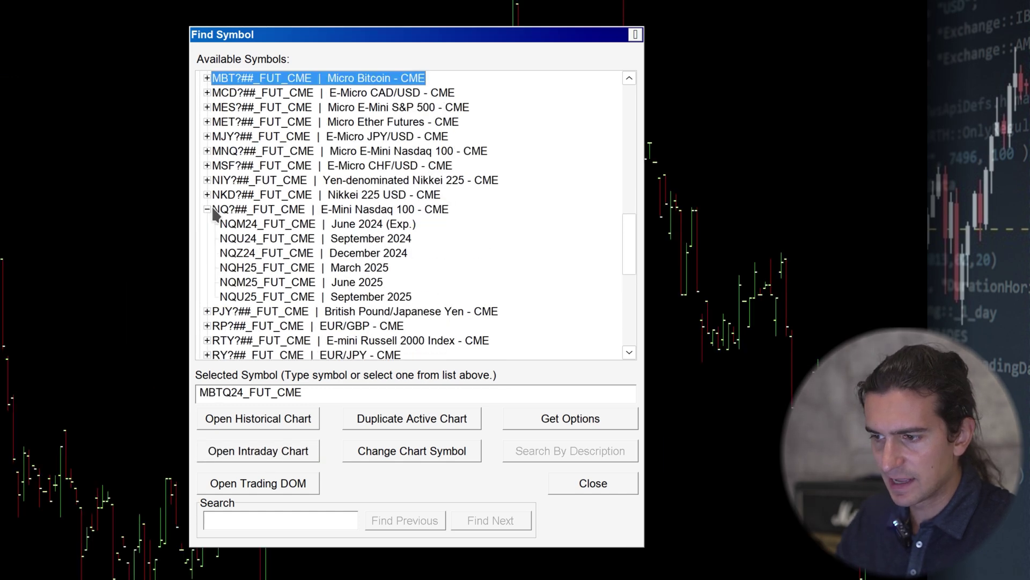
click(273, 239)
click(268, 451)
Open an intraday chart for the symbol SPY and close the symbol finder.
scroll(222, 173, up, 15)
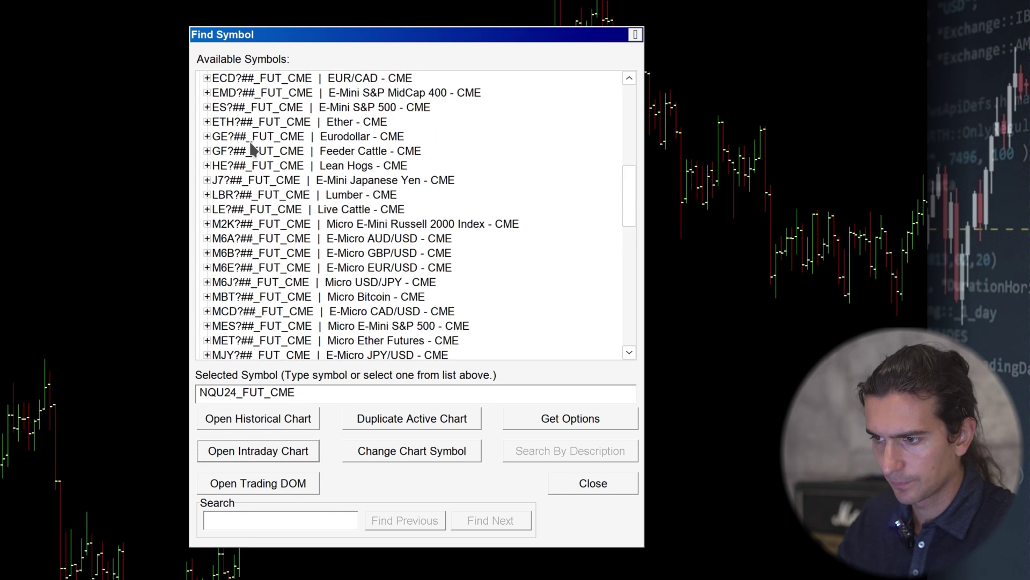
click(200, 209)
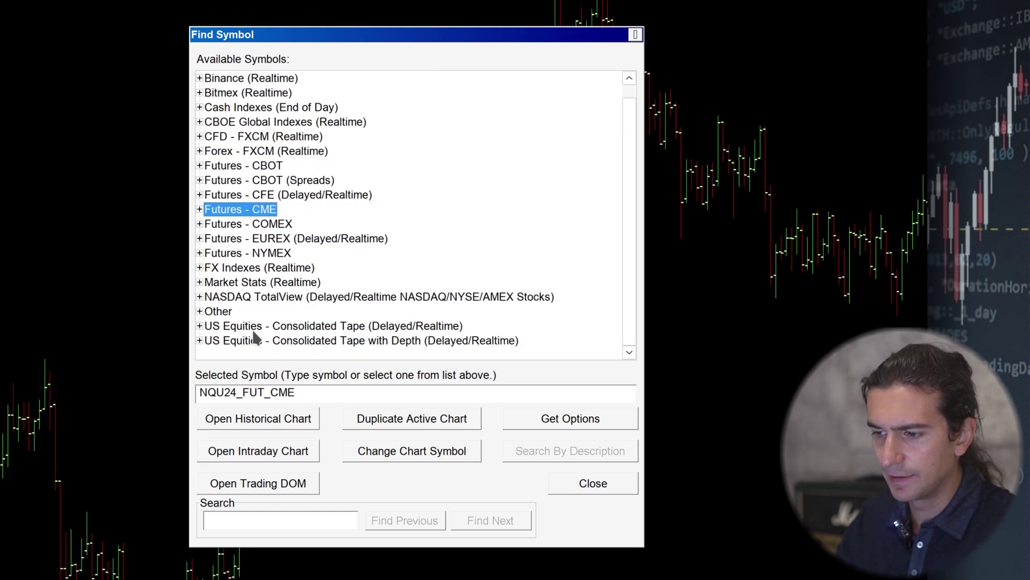
key(Tab)
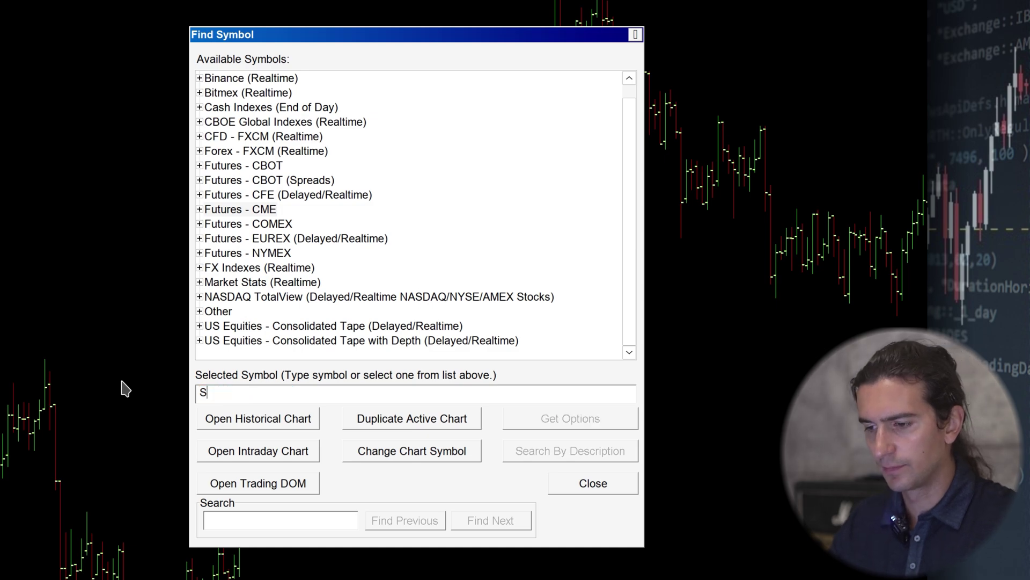
click(206, 449)
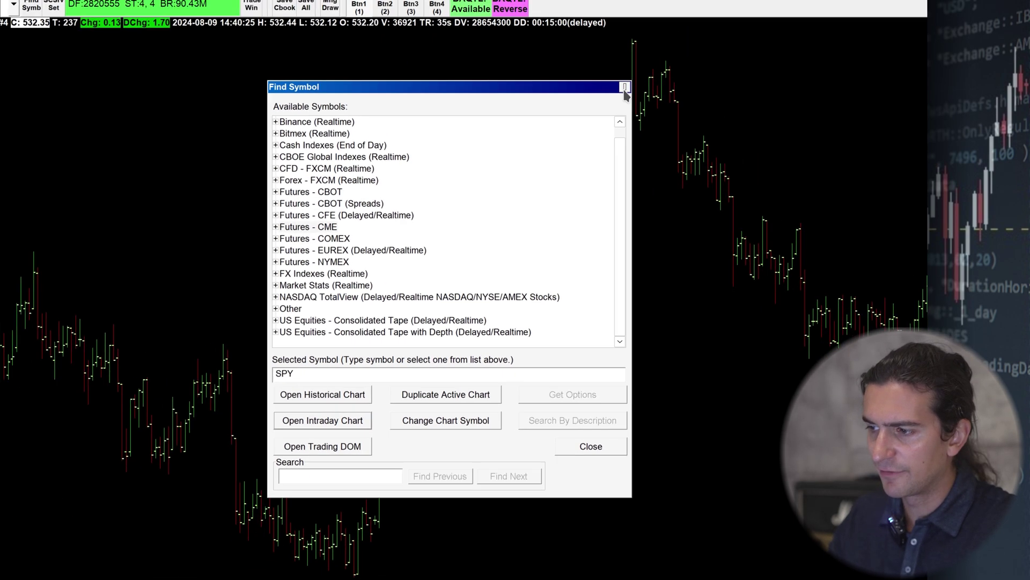
click(624, 87)
Tile the four charts vertically and show the market data columns on the 10-Year T-Note chart.
click(274, 19)
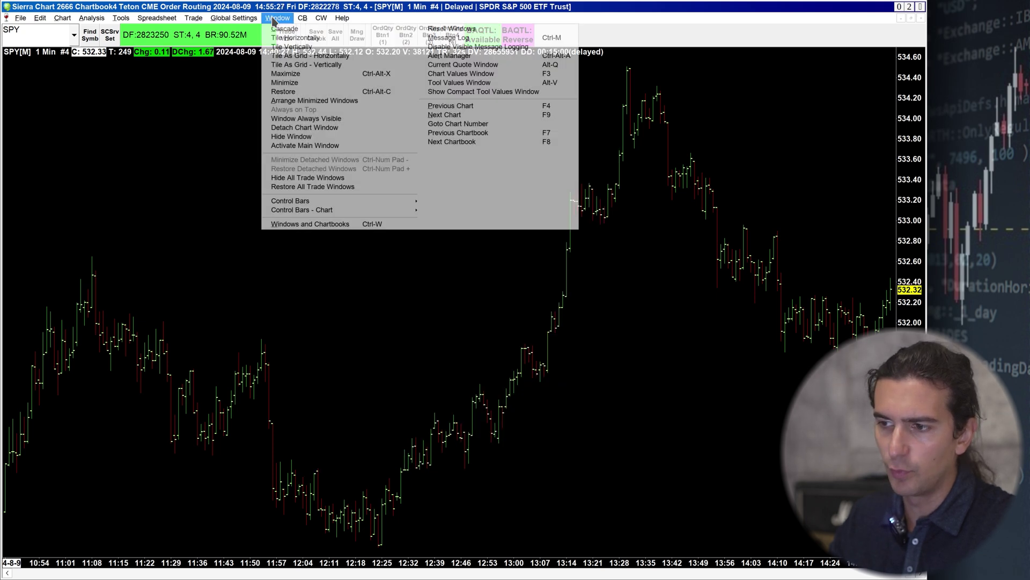
click(295, 47)
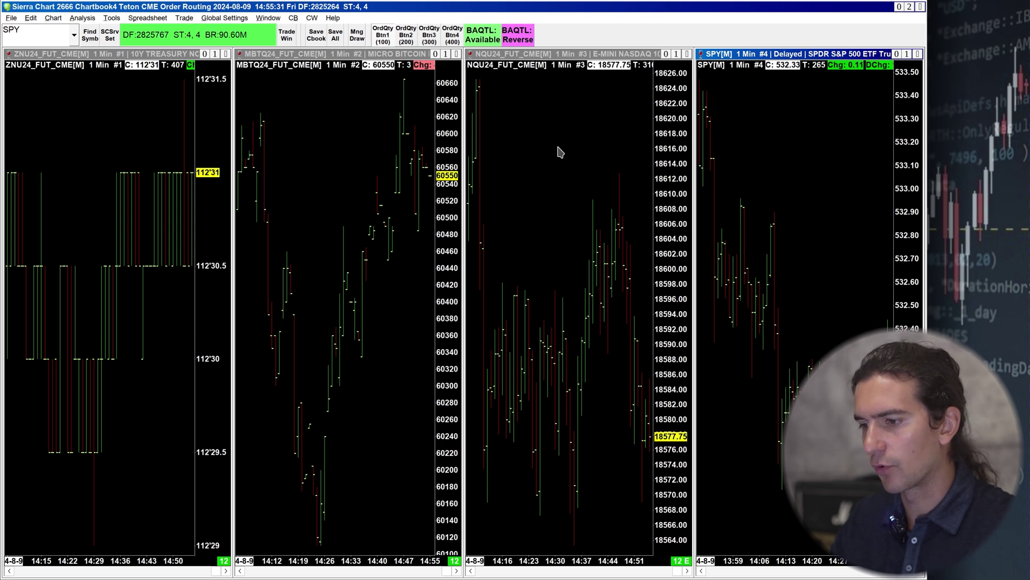
click(144, 129)
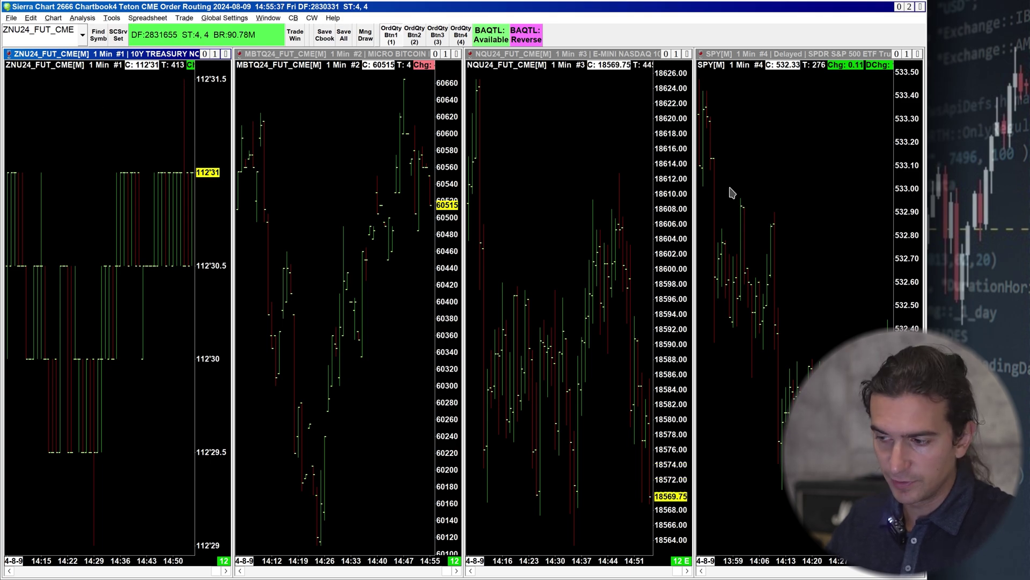
click(186, 18)
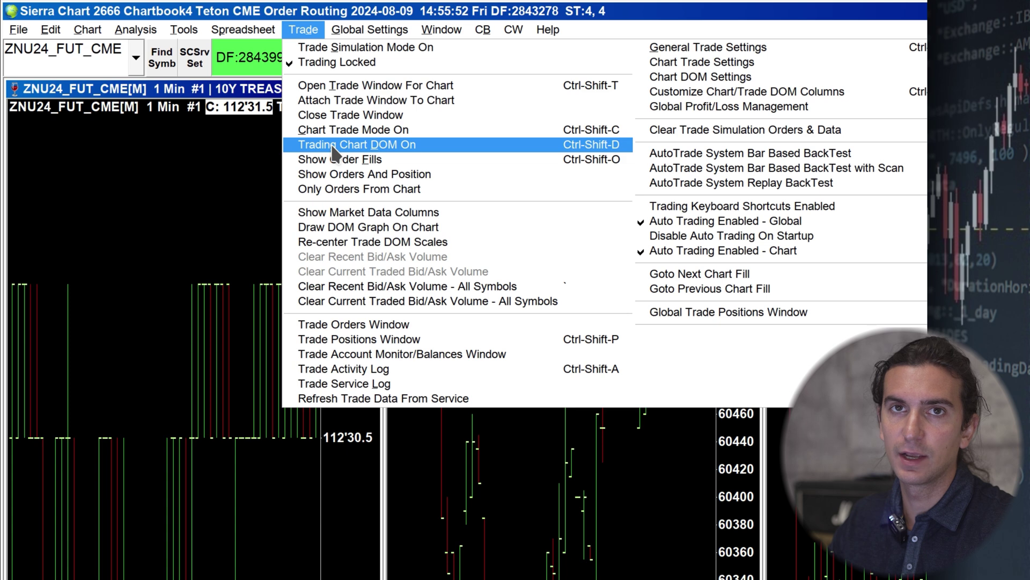
click(388, 214)
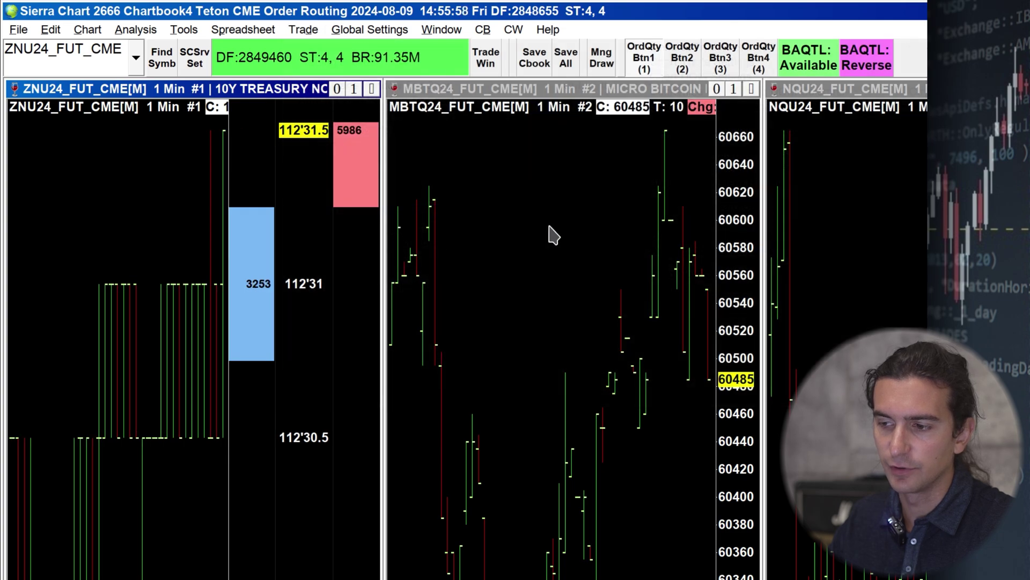
Show the market data columns on the Micro Bitcoin, E-Mini Nasdaq 100 and SPY charts.
click(538, 209)
click(307, 34)
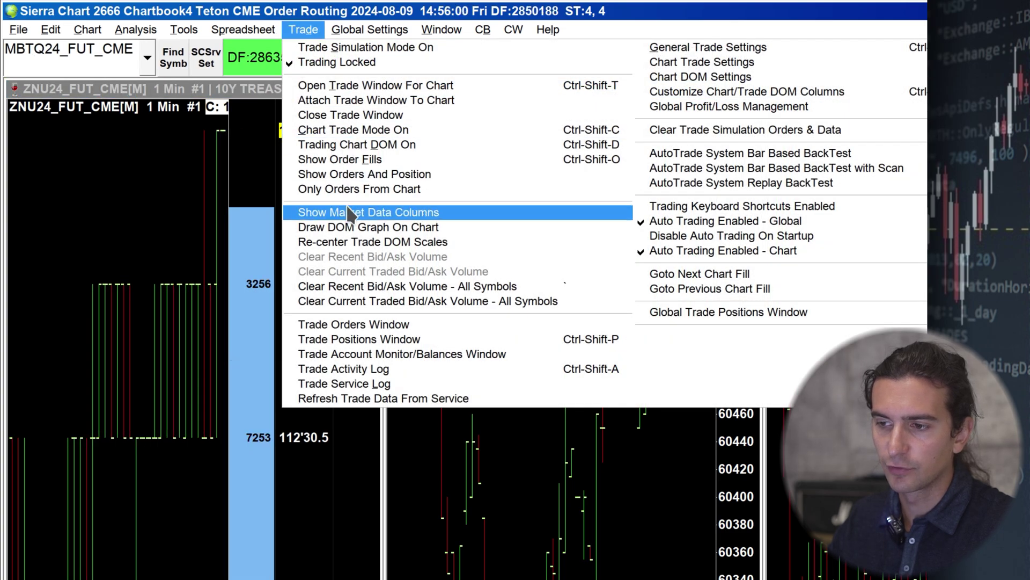
click(379, 208)
click(892, 230)
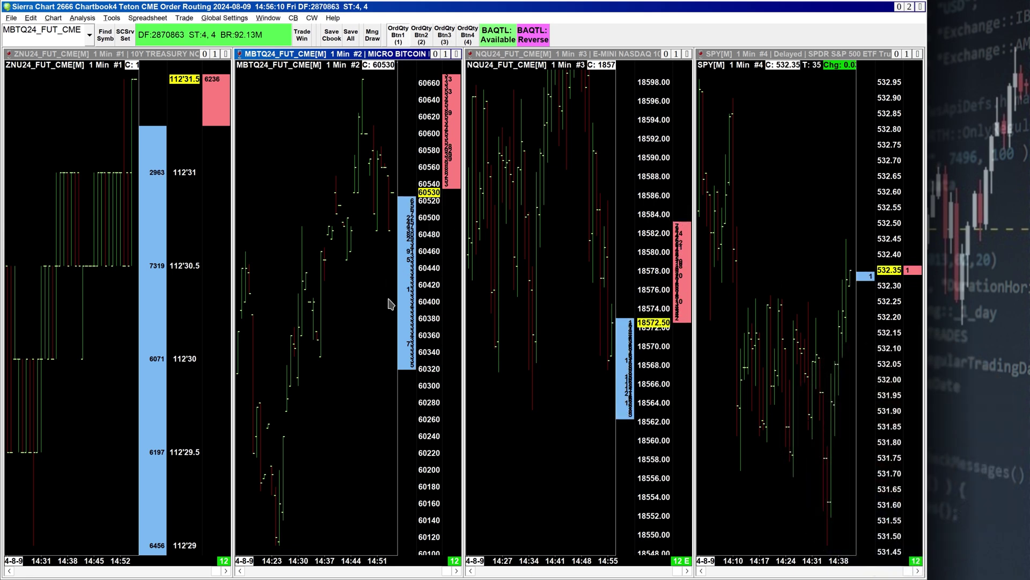
Adjust the price scales of the 10-Year T-Note and Micro Bitcoin charts so the bid and ask depth around the current price fits.
scroll(440, 274, up, 4)
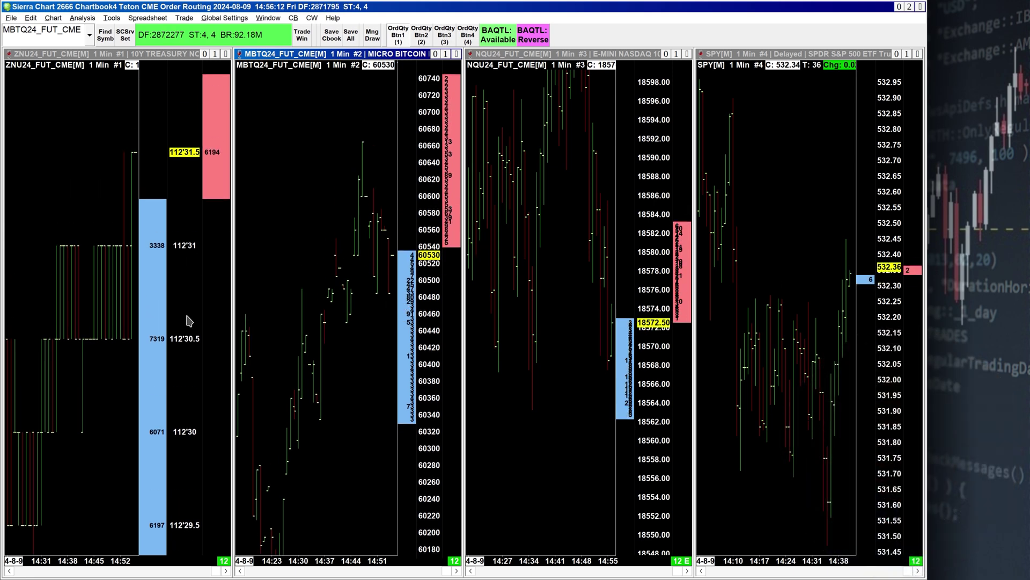
click(129, 307)
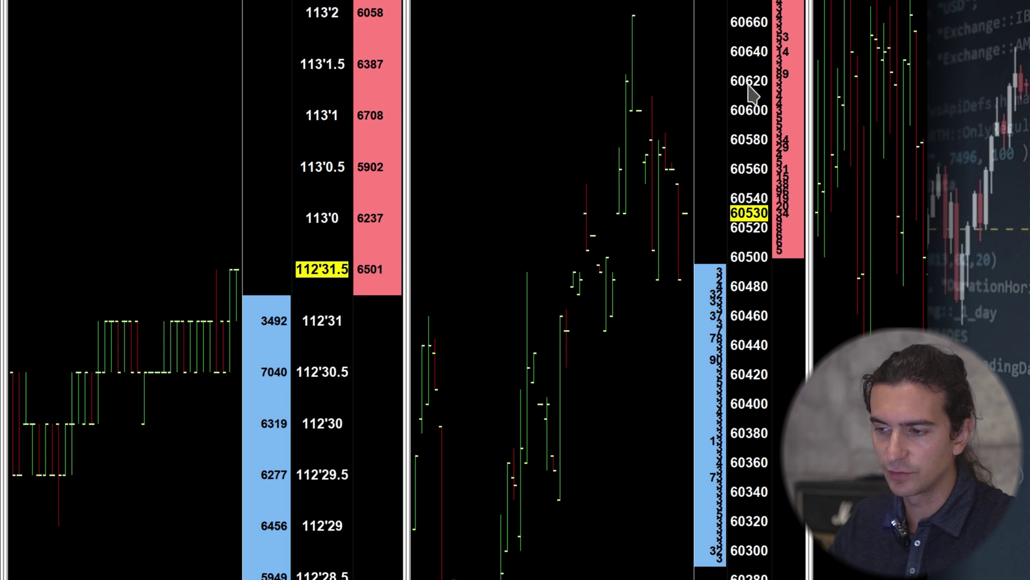
scroll(752, 494, up, 3)
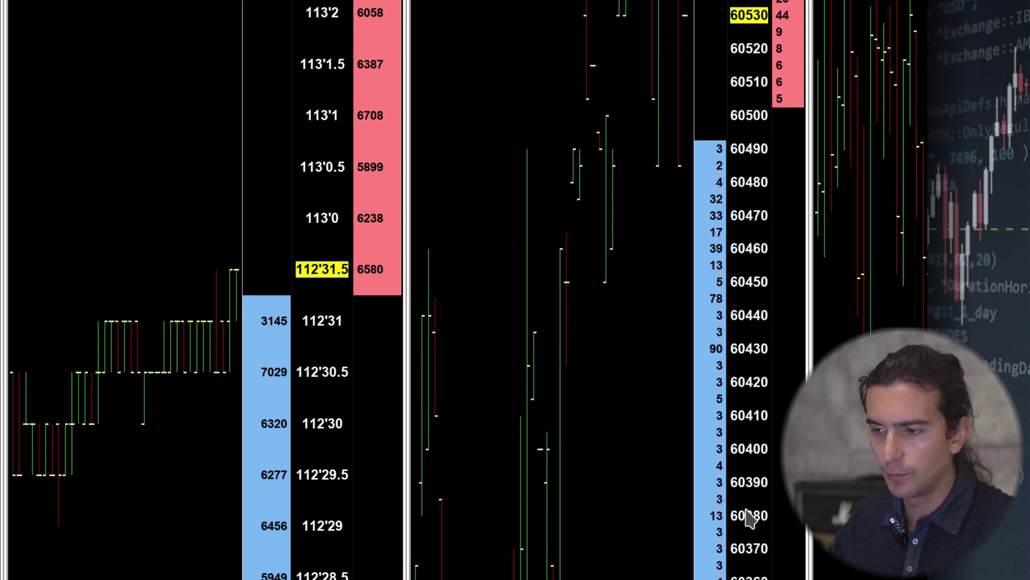
scroll(750, 546, down, 4)
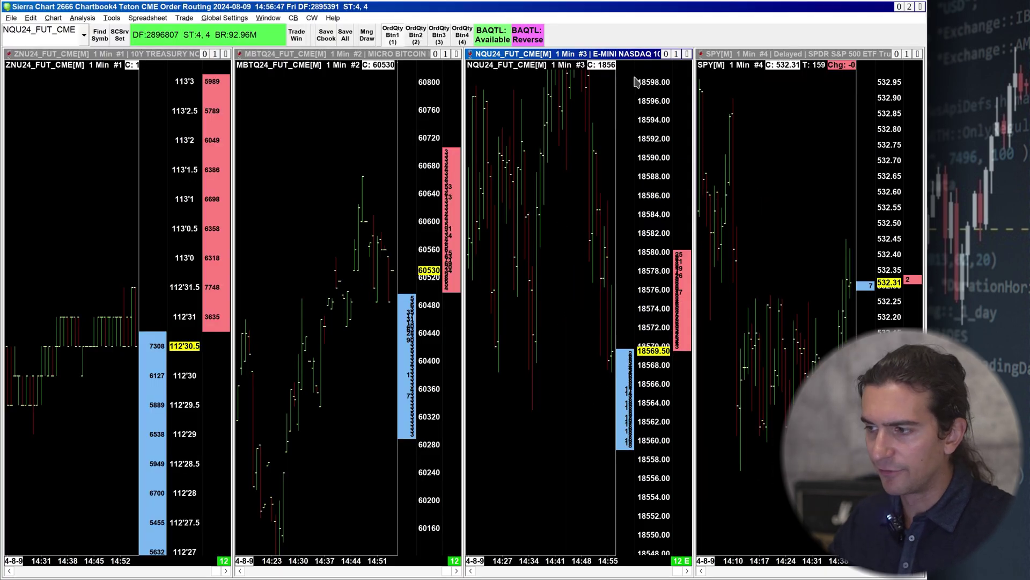
double_click(582, 177)
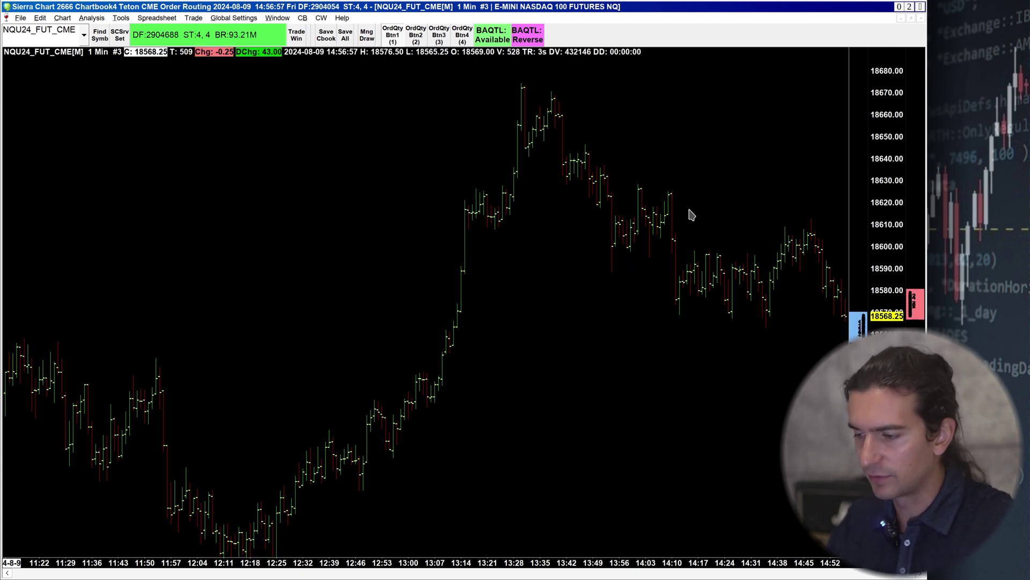
key(ctrl+F5)
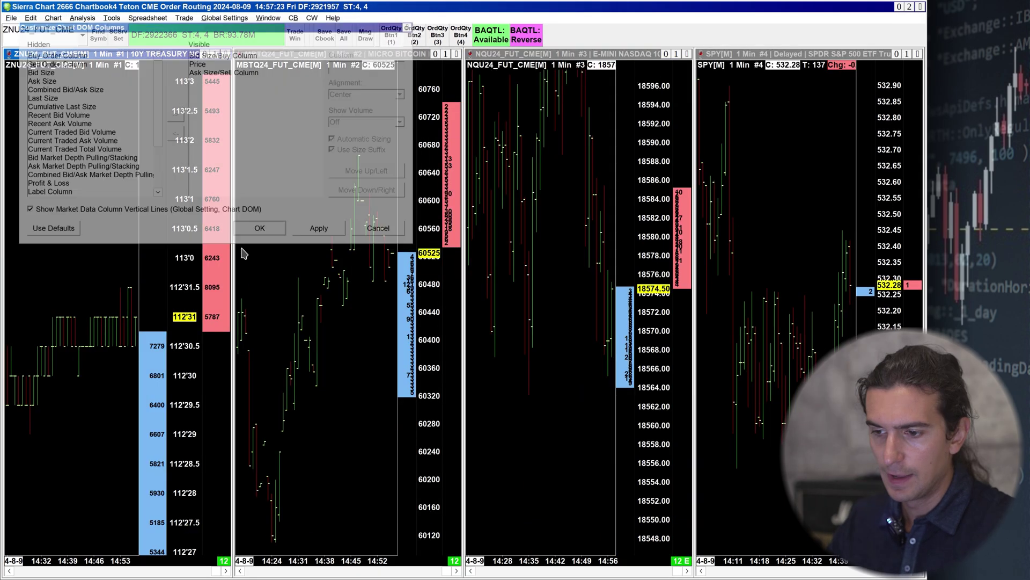
click(27, 207)
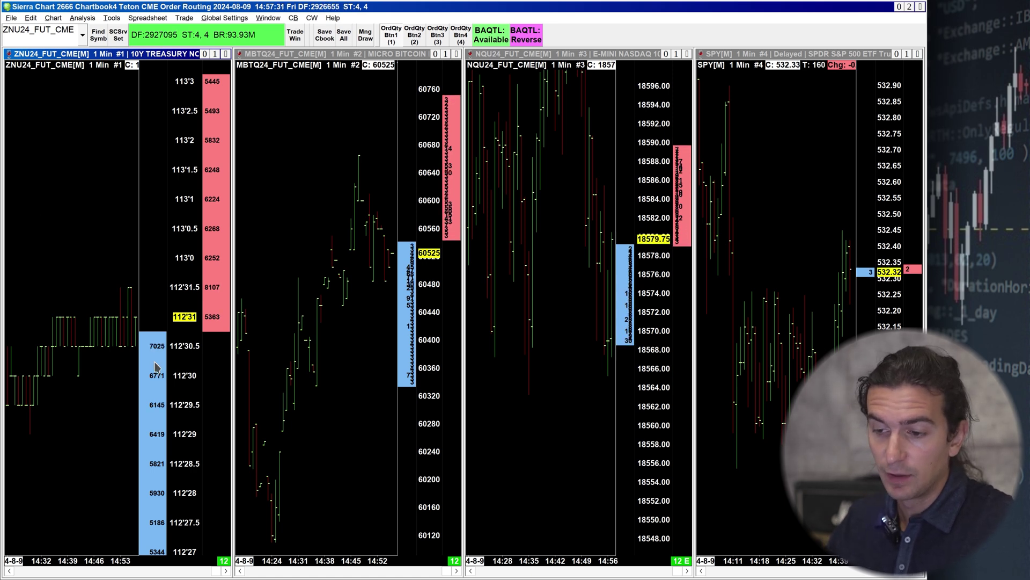
Add the Recent Bid Volume and Recent Ask Volume columns to the 10-Year T-Note chart's DOM, between Bid Size/Buy Column and Price.
click(87, 56)
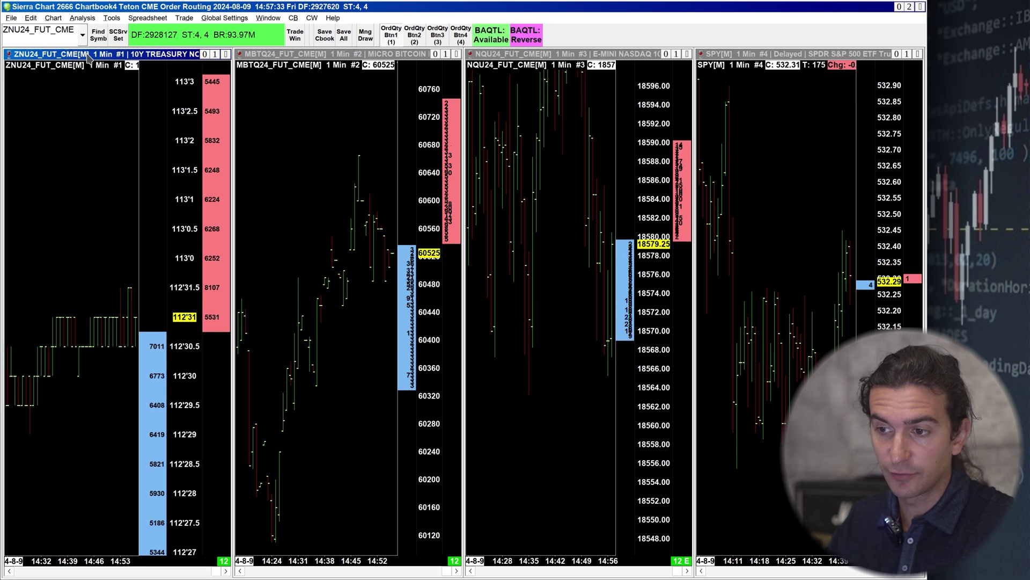
click(184, 18)
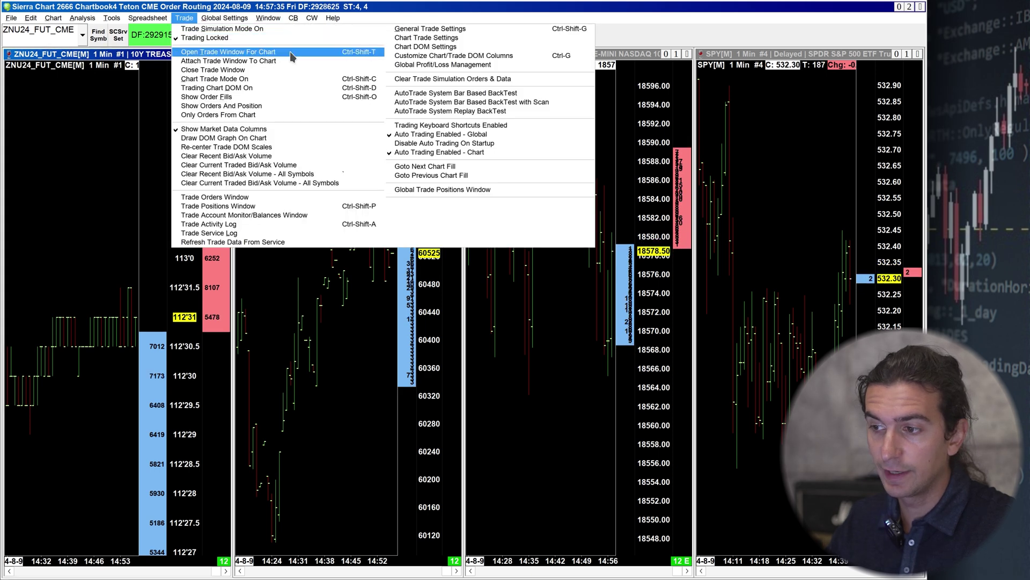
click(419, 58)
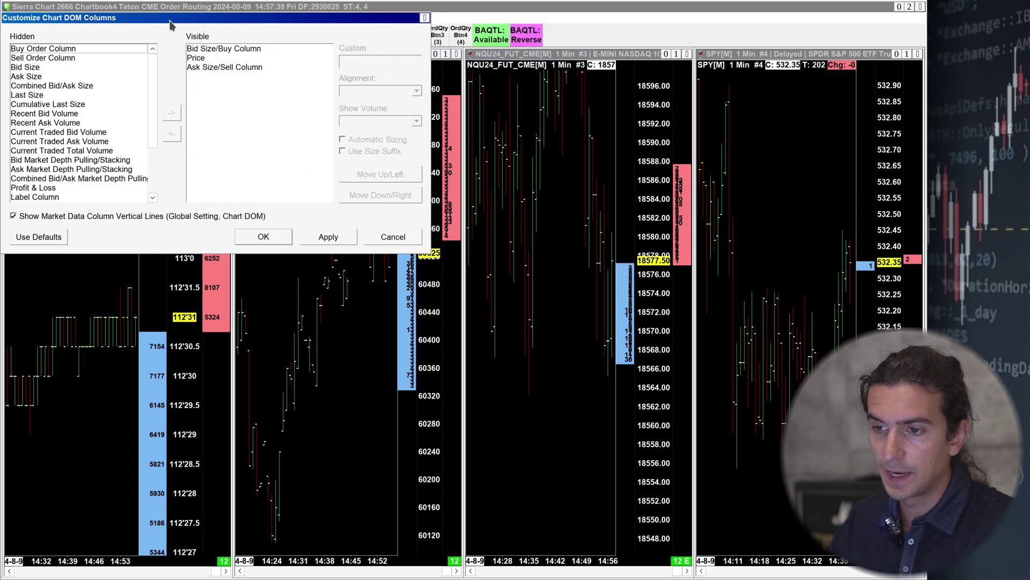
drag(61, 121, 217, 84)
click(347, 173)
click(349, 172)
click(287, 86)
click(364, 175)
click(364, 175)
click(364, 175)
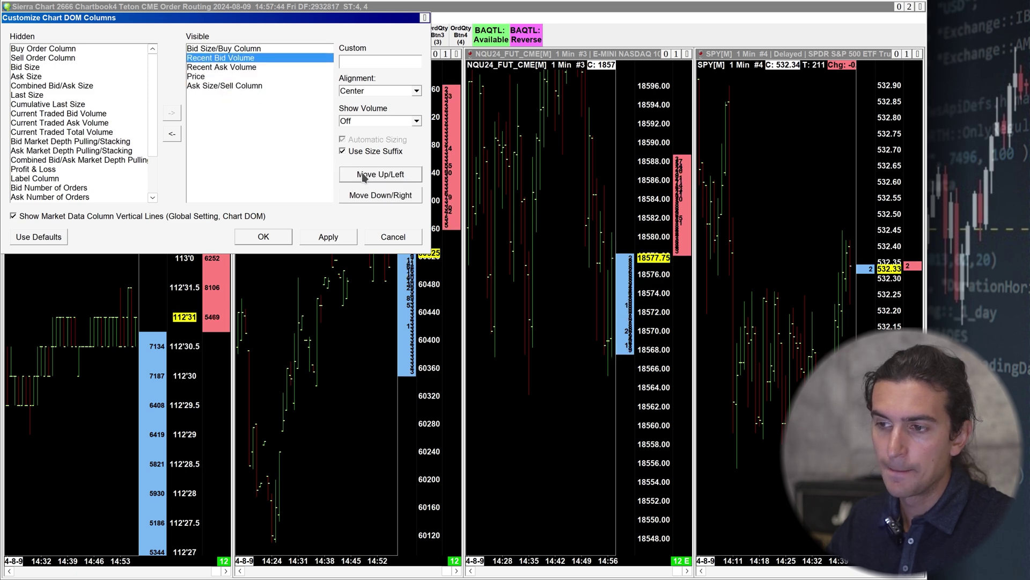
Place the Price column after Ask Size/Sell Column on the 10-Year T-Note chart and adjust the chart's price scale.
click(228, 86)
click(225, 76)
click(381, 195)
click(321, 237)
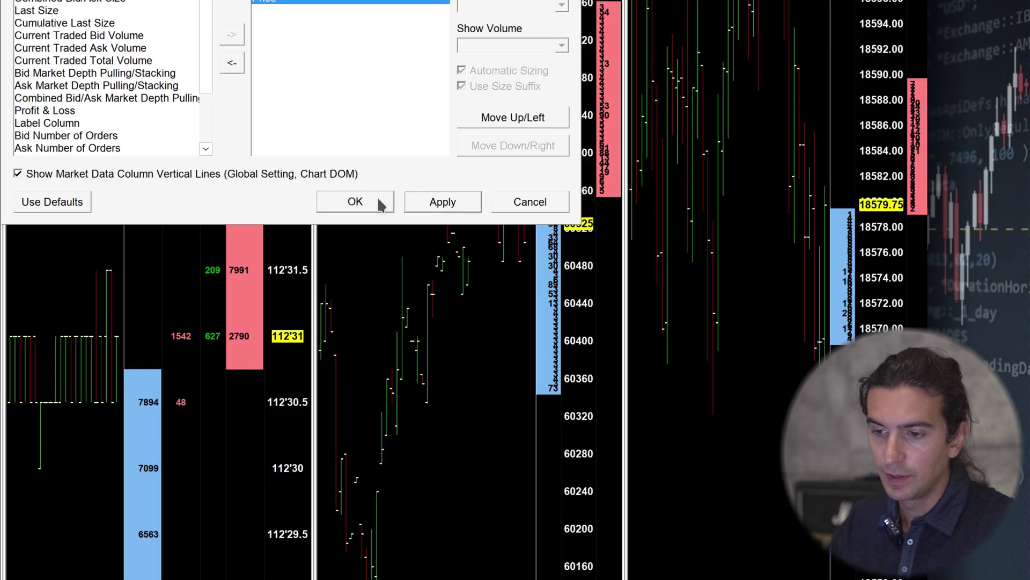
click(264, 236)
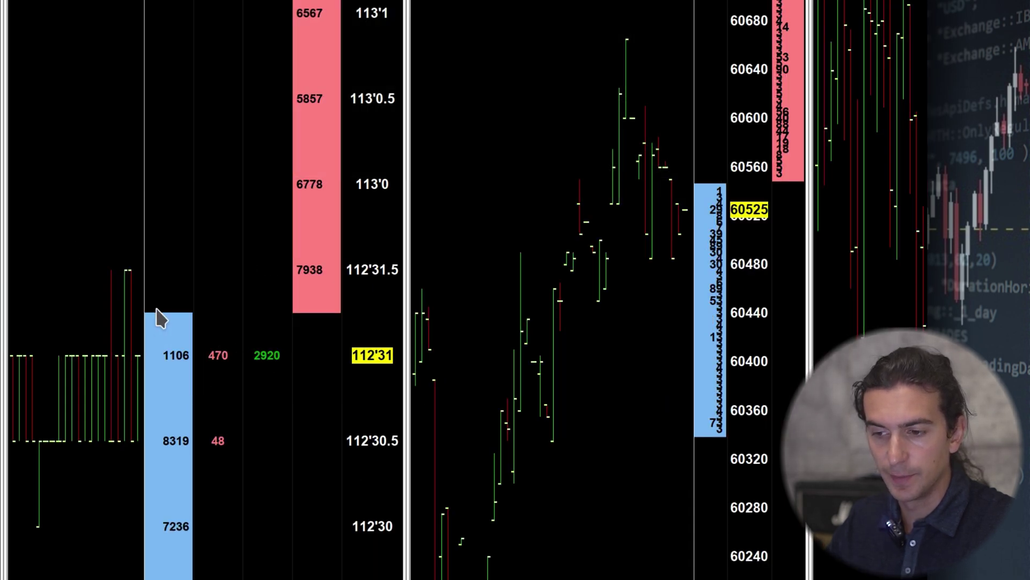
drag(390, 416, 196, 384)
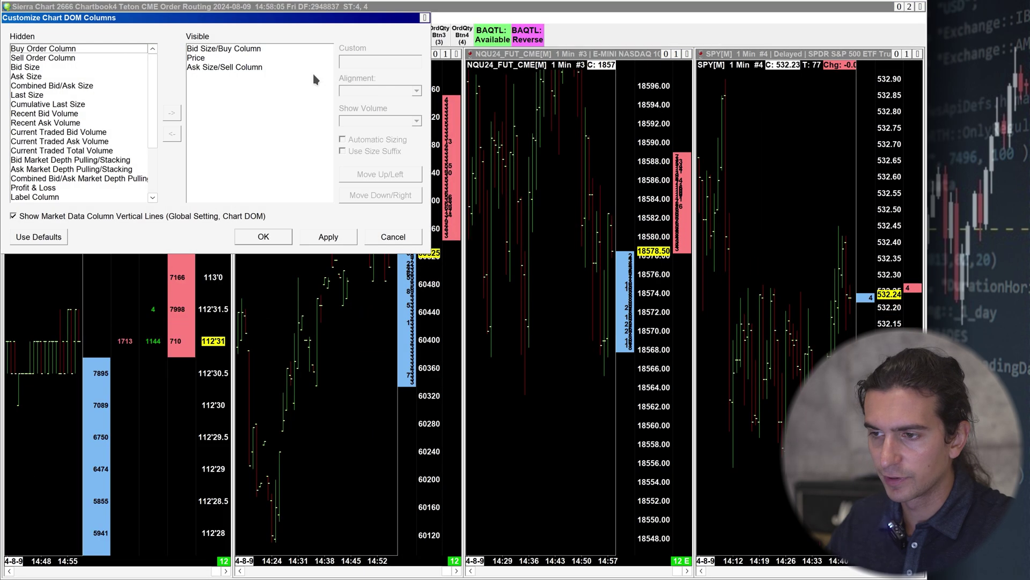
Add Recent Bid Volume and Recent Ask Volume to the E-Mini Nasdaq 100 chart's DOM columns, between Bid Size/Buy Column and Price.
double_click(61, 115)
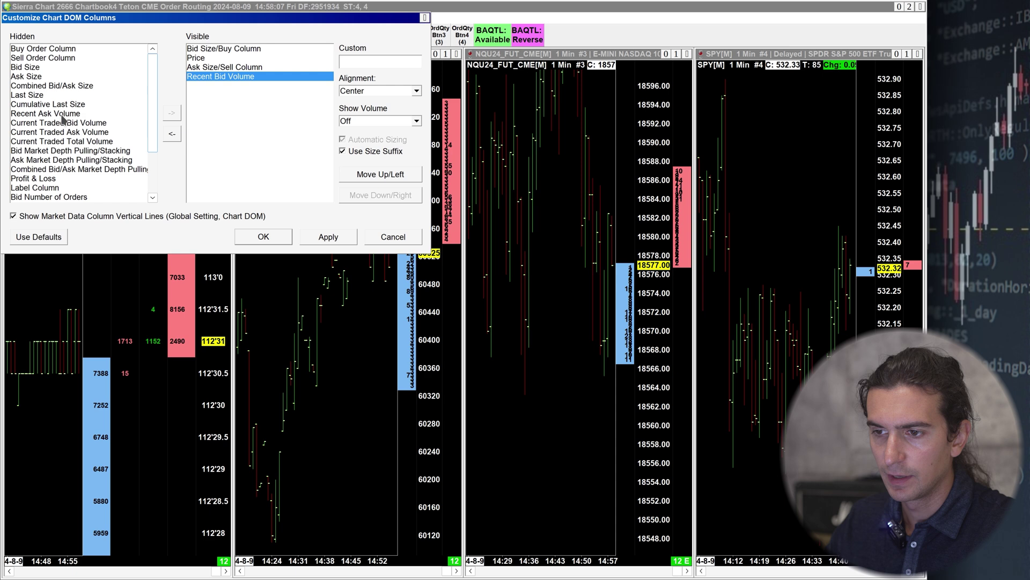
double_click(62, 115)
click(367, 175)
click(368, 175)
click(220, 85)
click(374, 175)
click(374, 175)
click(374, 174)
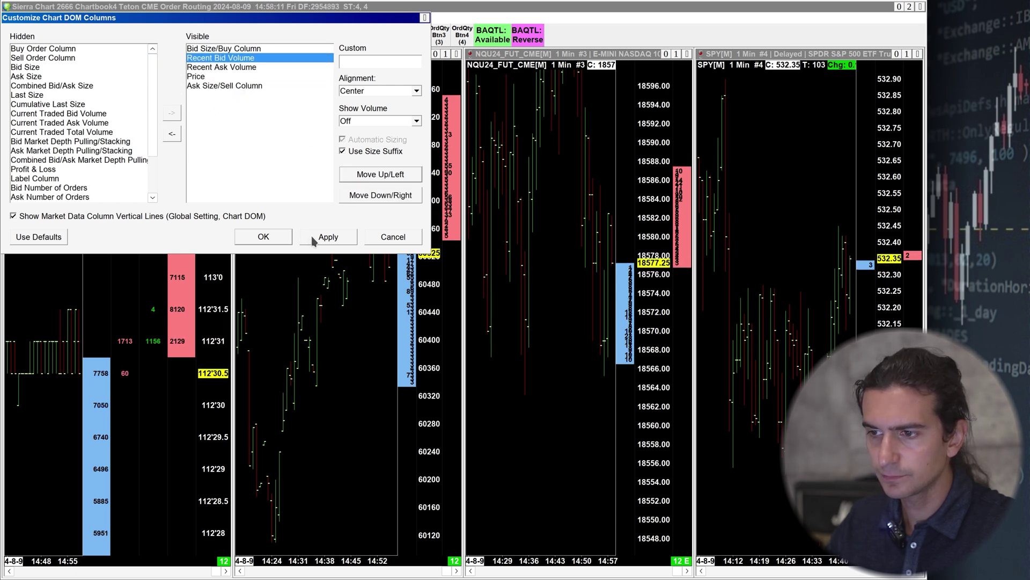
Make Price the last DOM column on the E-Mini Nasdaq 100 chart and apply the column changes.
click(314, 237)
click(196, 76)
click(381, 195)
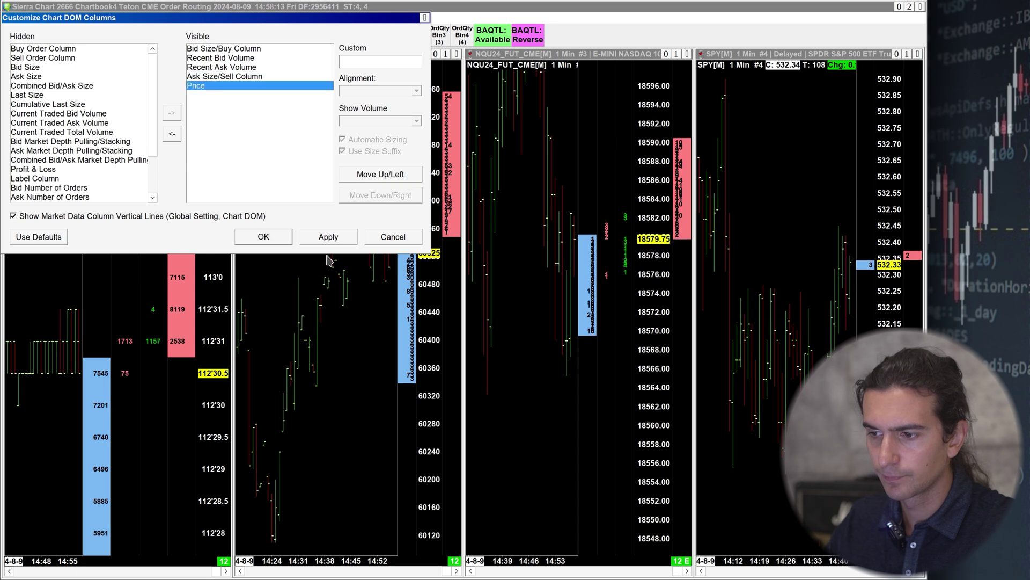
click(328, 237)
click(393, 237)
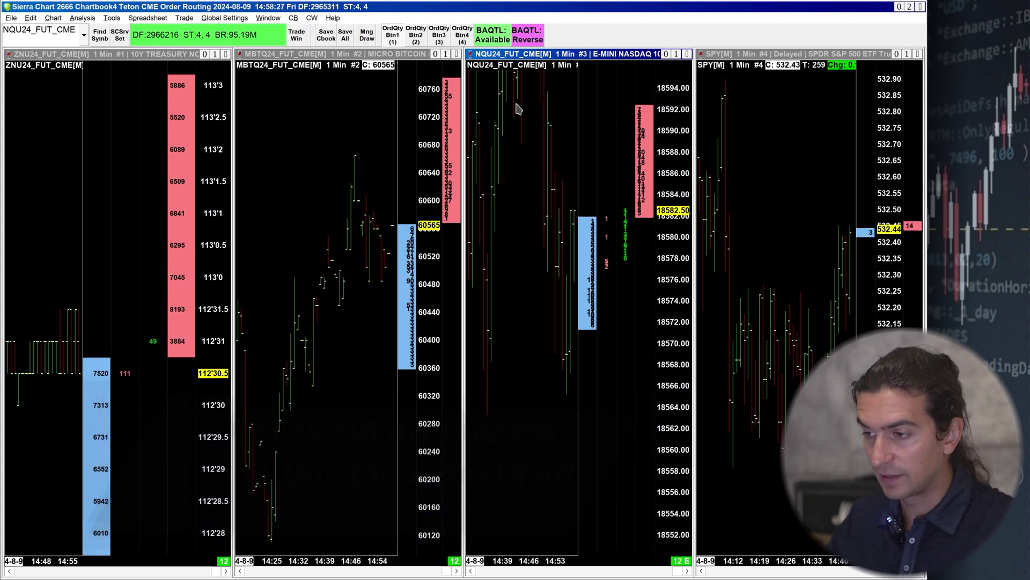
click(295, 139)
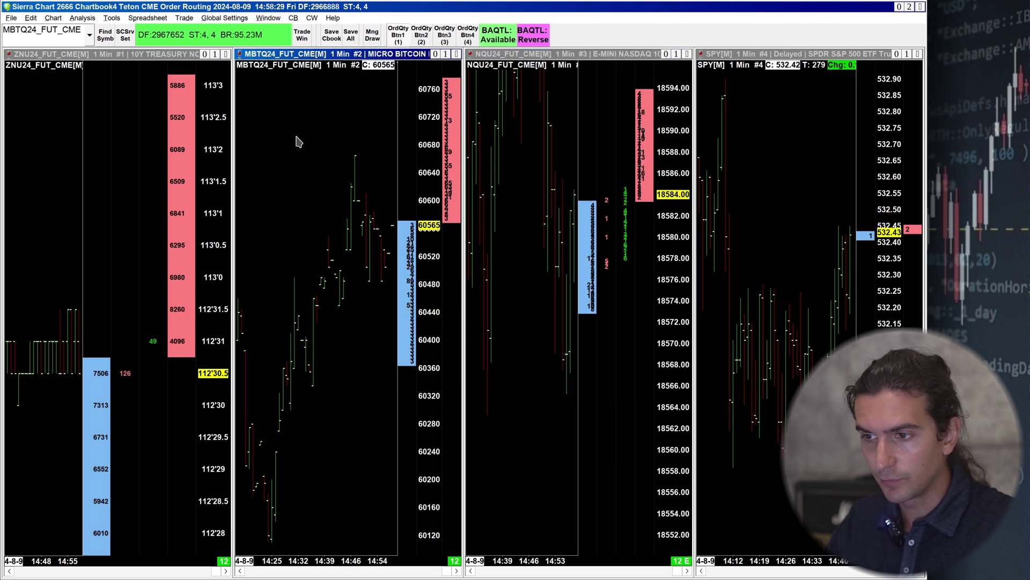
click(45, 122)
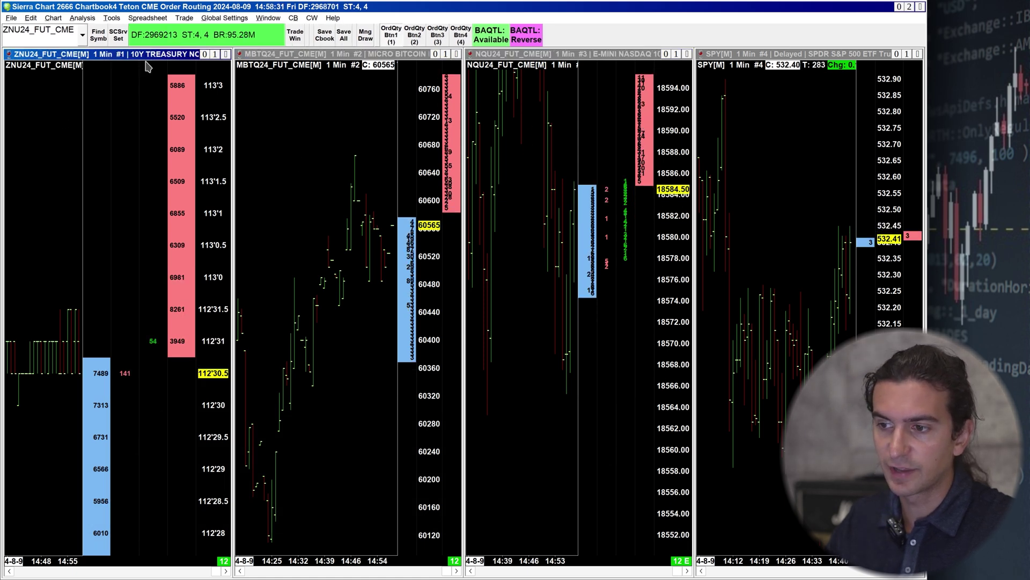
click(299, 109)
click(77, 110)
click(308, 115)
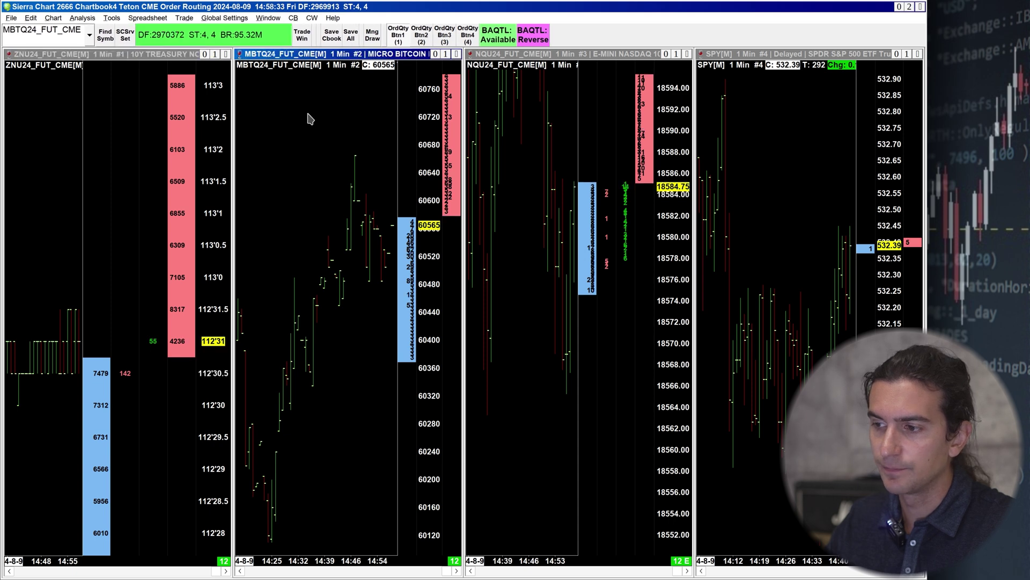
Set Market Depth Combine Increment in Ticks to 4 in the E-Mini Nasdaq 100 chart's settings.
click(524, 110)
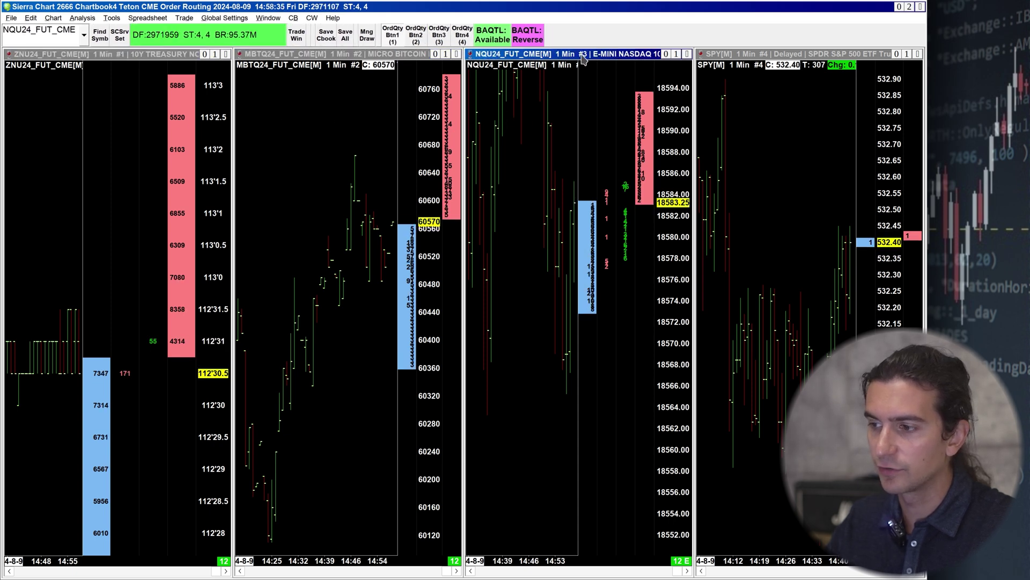
click(53, 18)
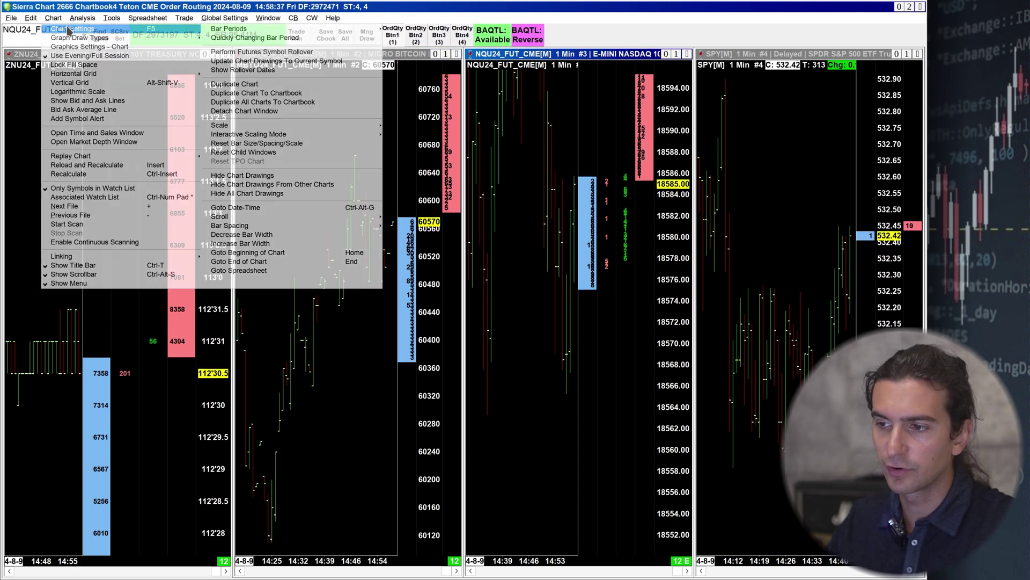
click(68, 29)
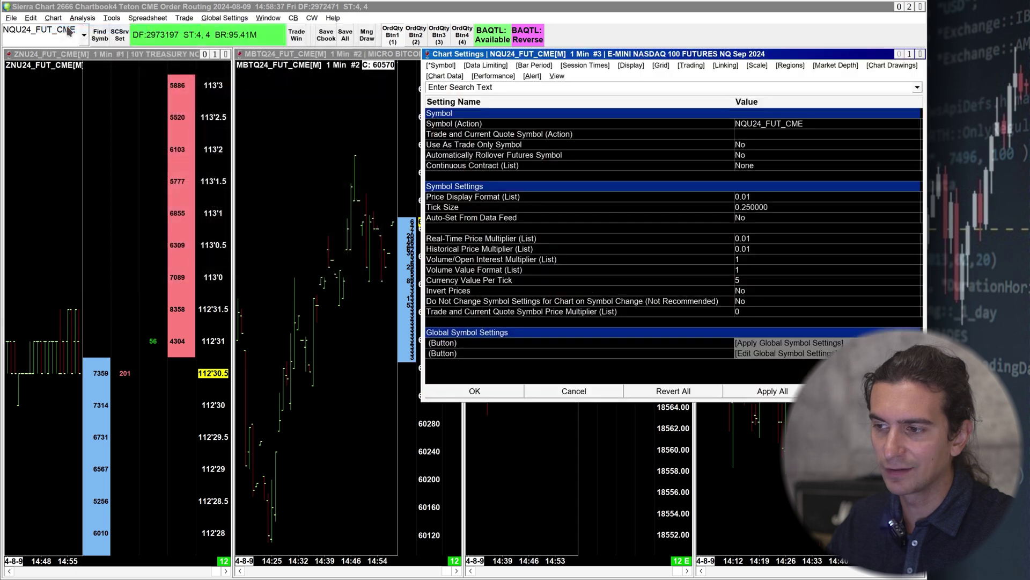
click(835, 66)
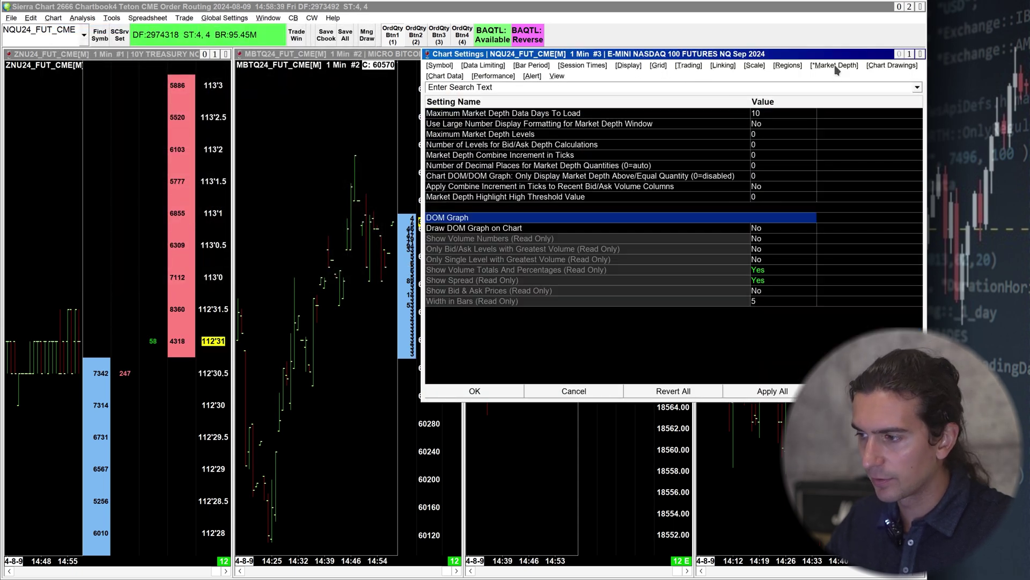
click(447, 156)
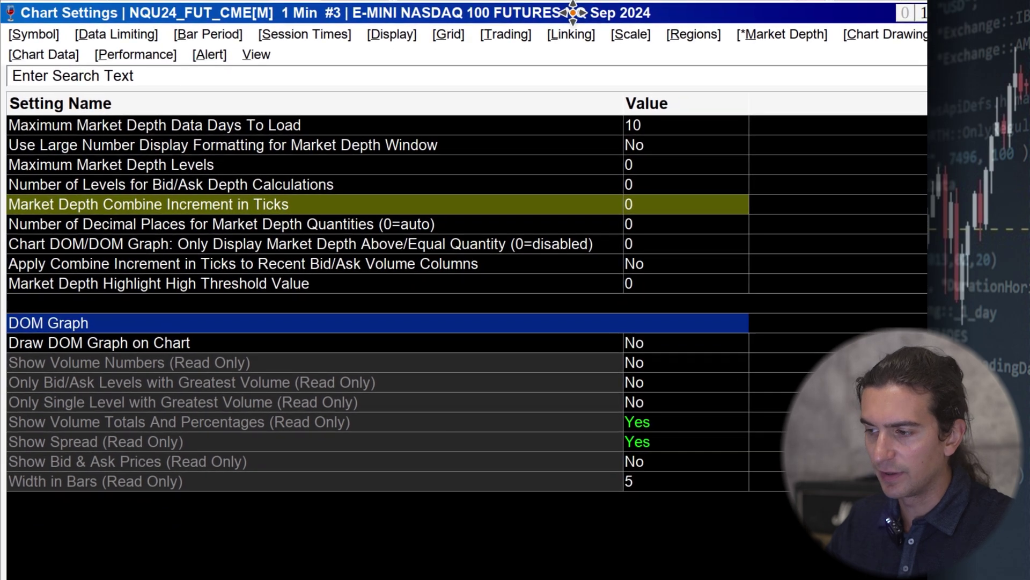
drag(573, 12, 576, 10)
click(636, 204)
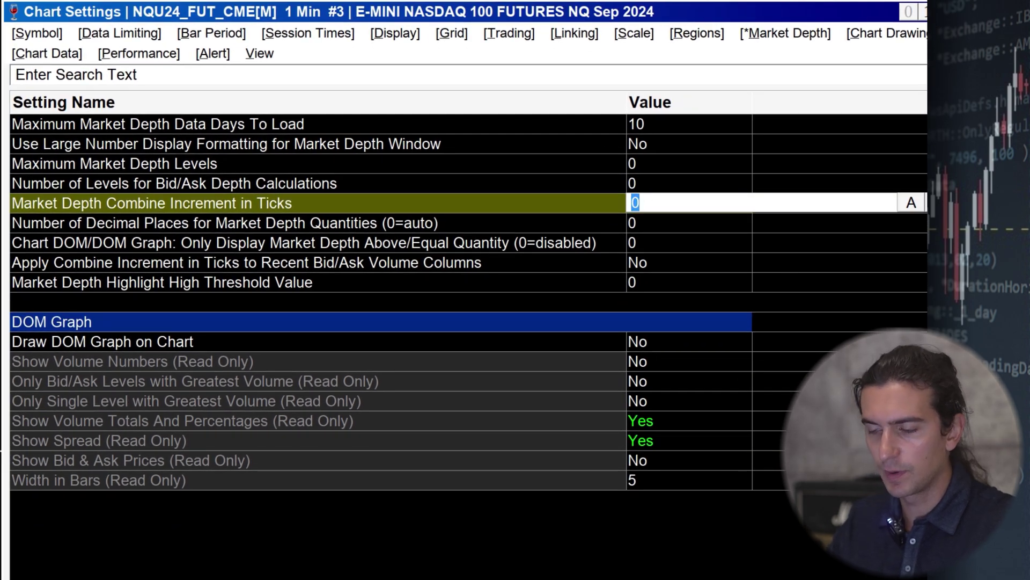
text(4)
key(Return)
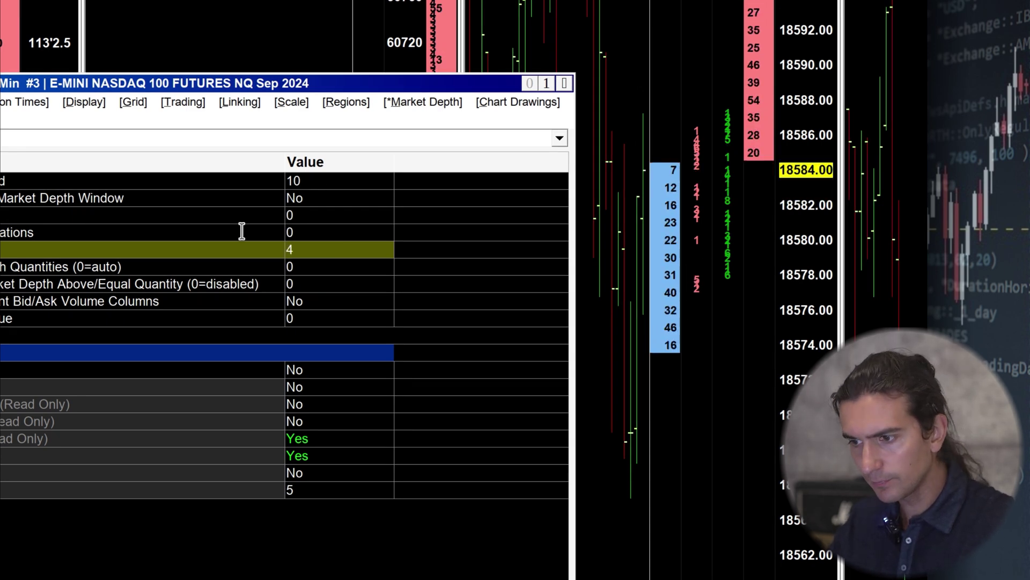
Try a market depth combine increment of 6 ticks on the E-Mini Nasdaq 100 chart and set it back to 4.
click(322, 248)
text(6)
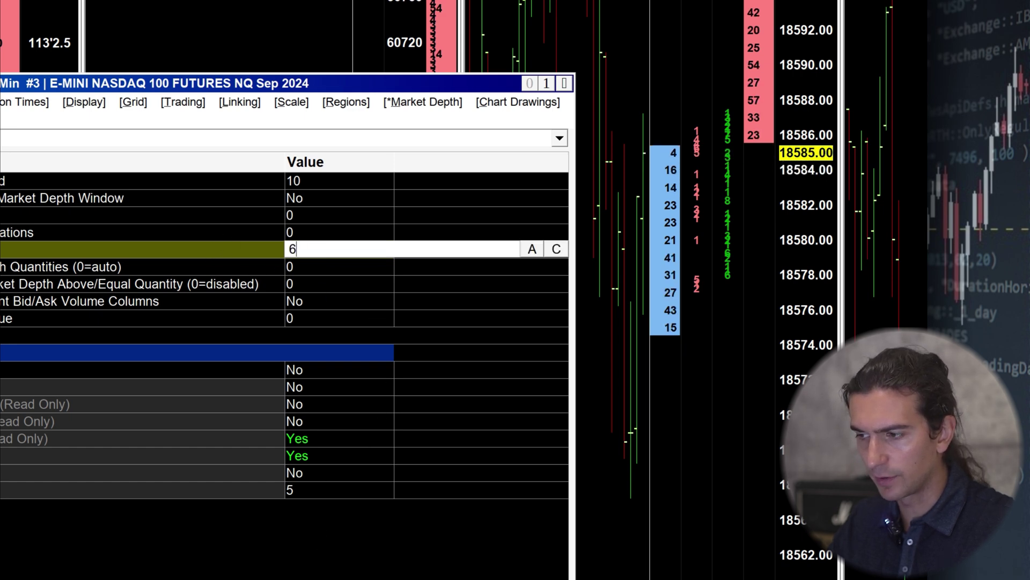
key(Return)
click(313, 249)
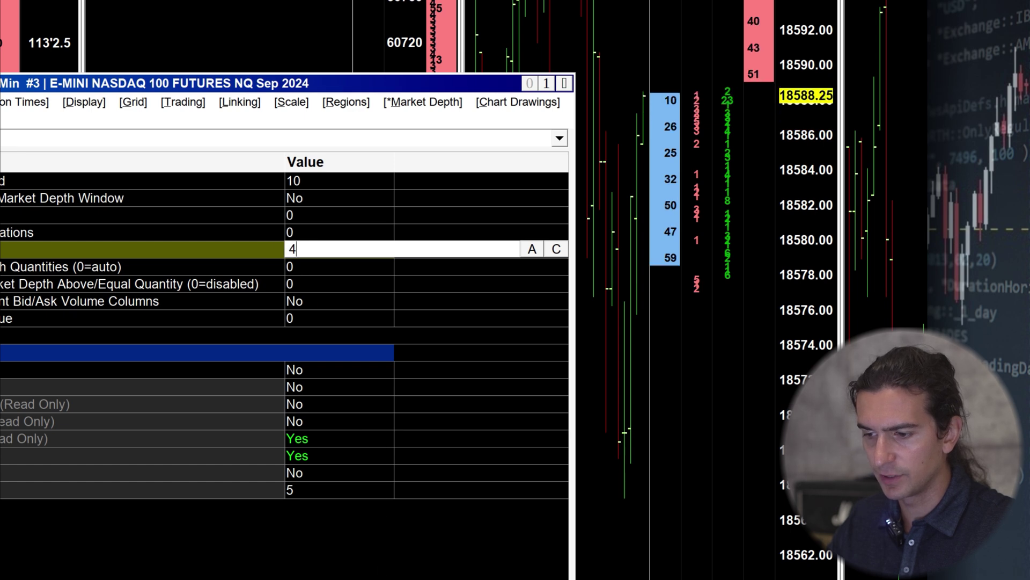
key(Return)
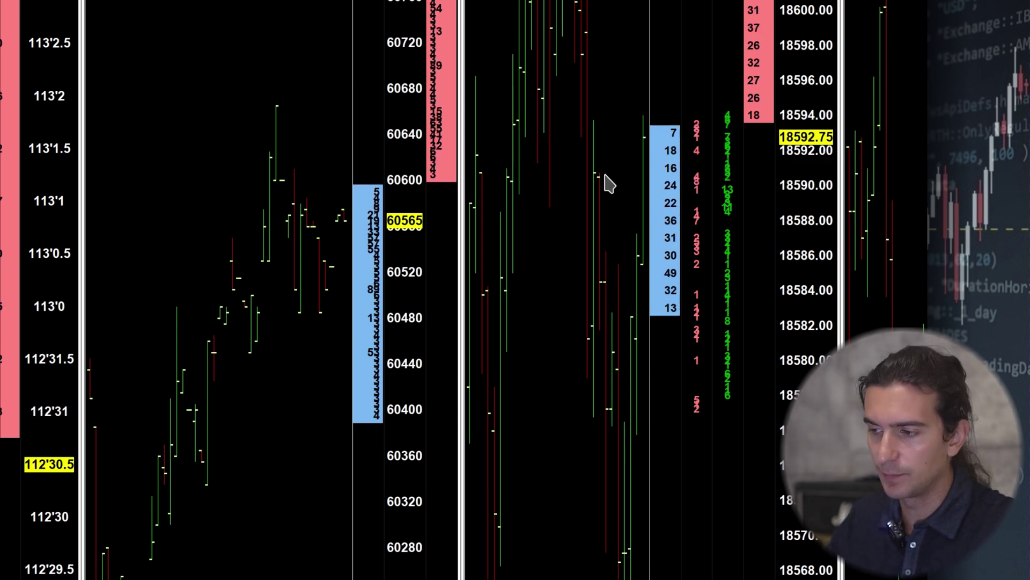
Enable Apply Combine Increment in Ticks to Recent Bid/Ask Volume Columns for the E-Mini Nasdaq 100 chart and accept the settings.
key(F5)
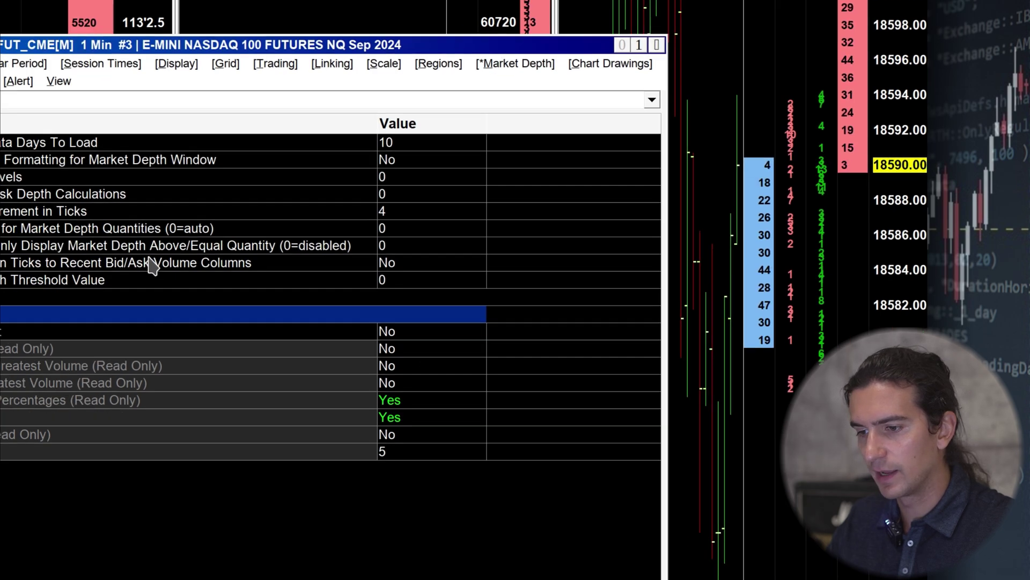
click(80, 283)
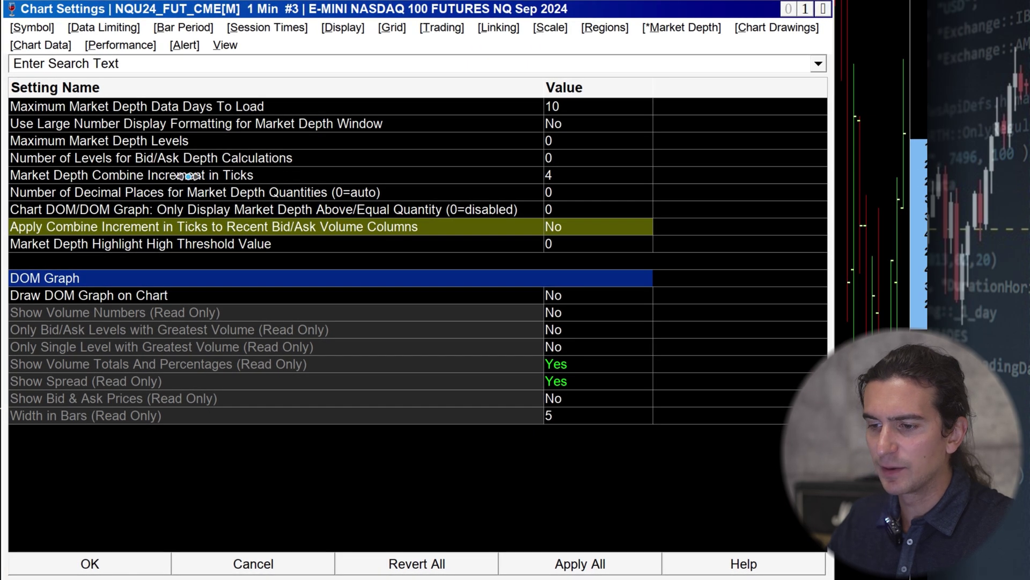
click(188, 176)
click(220, 229)
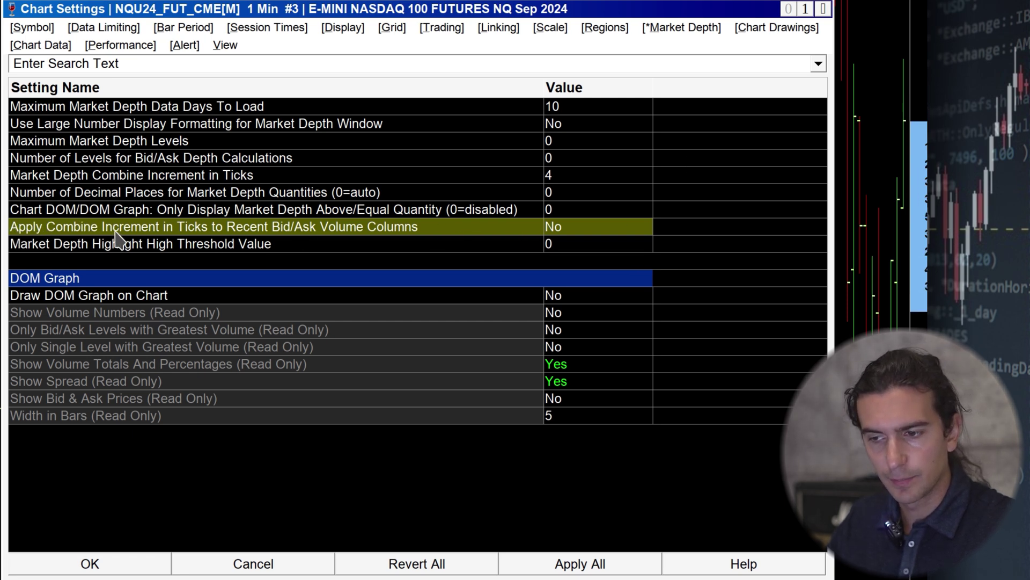
click(565, 229)
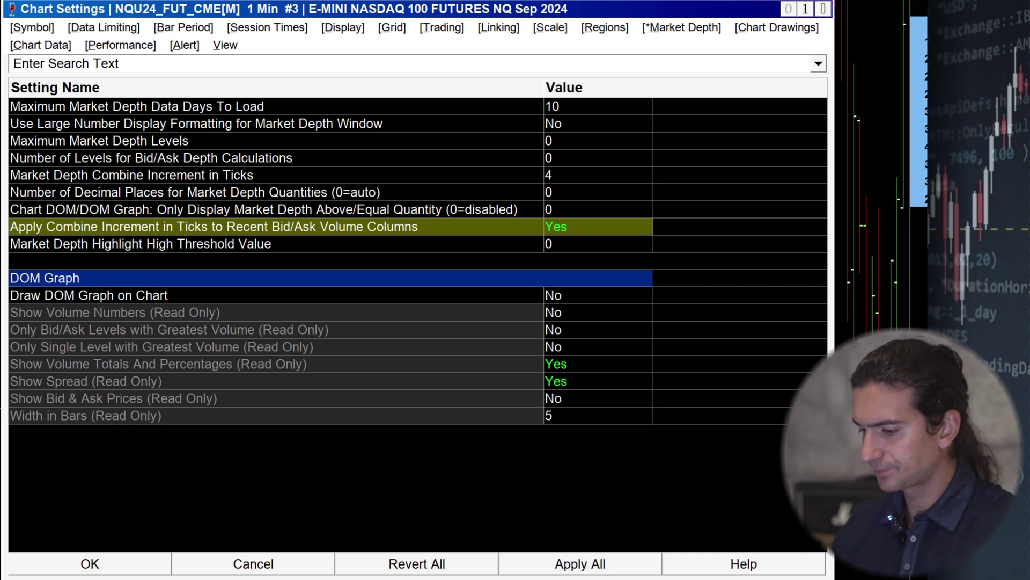
click(378, 193)
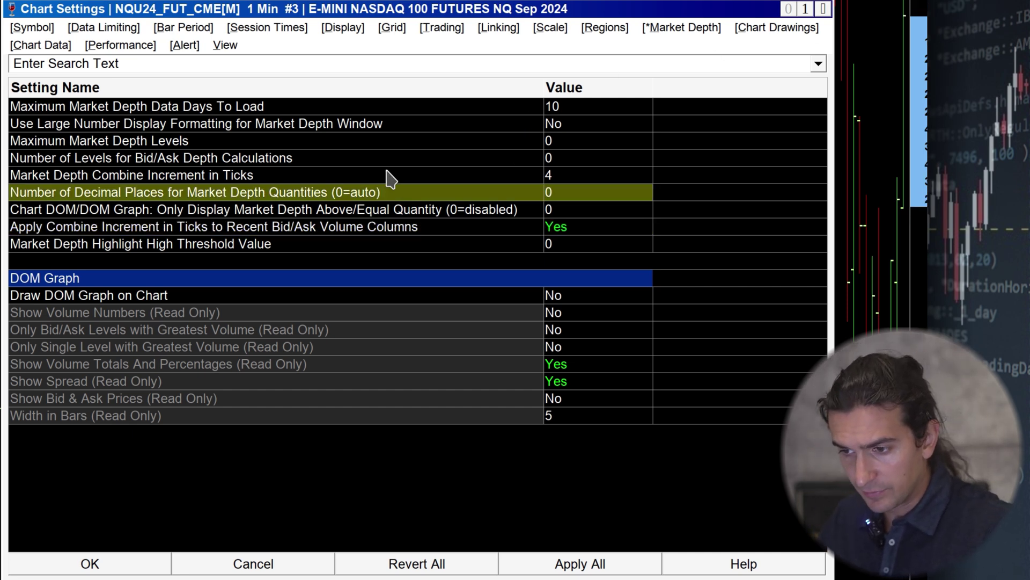
click(389, 177)
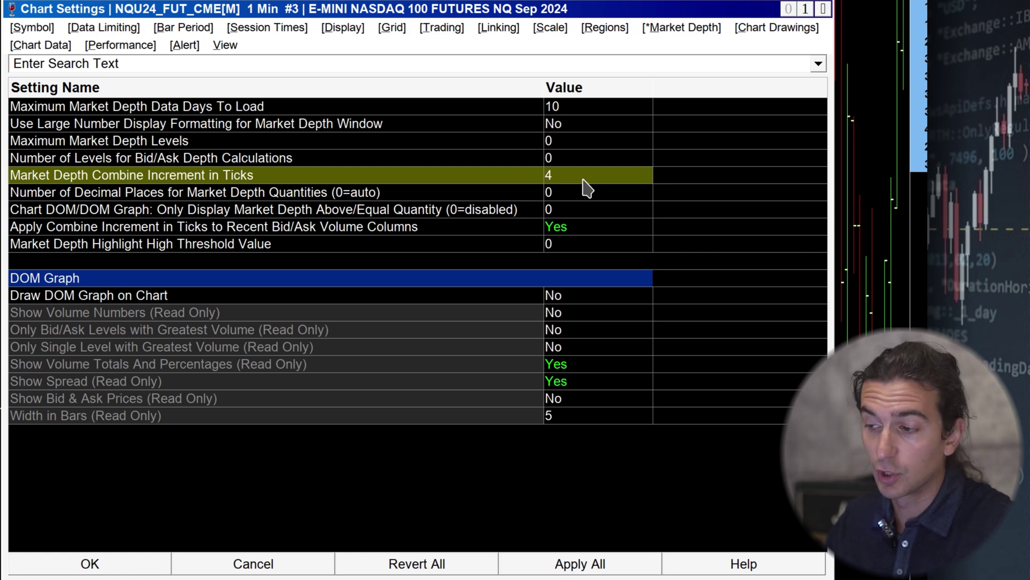
click(123, 565)
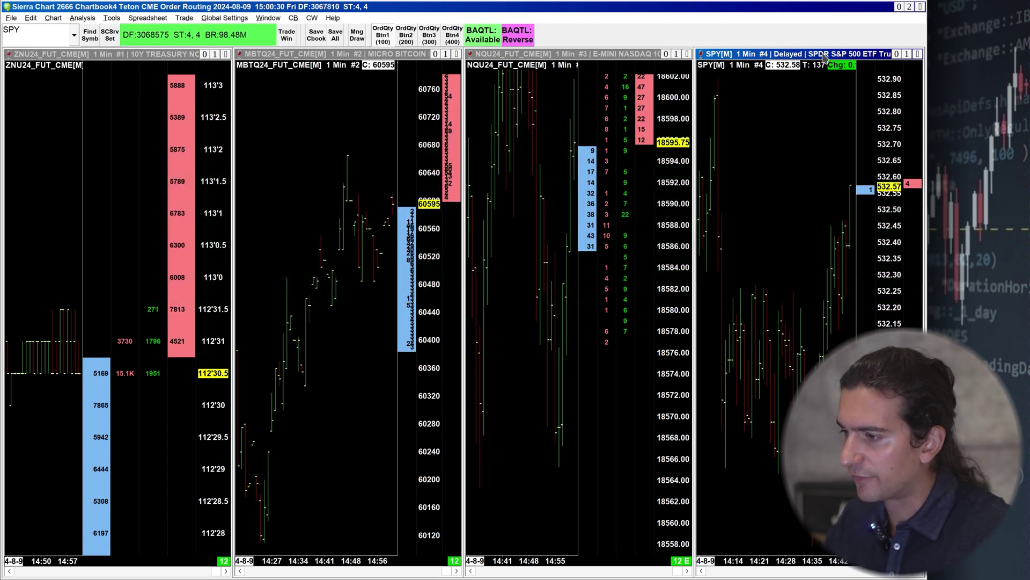
Add the Recent Bid Volume and Recent Ask Volume columns to the SPY chart's DOM.
click(184, 18)
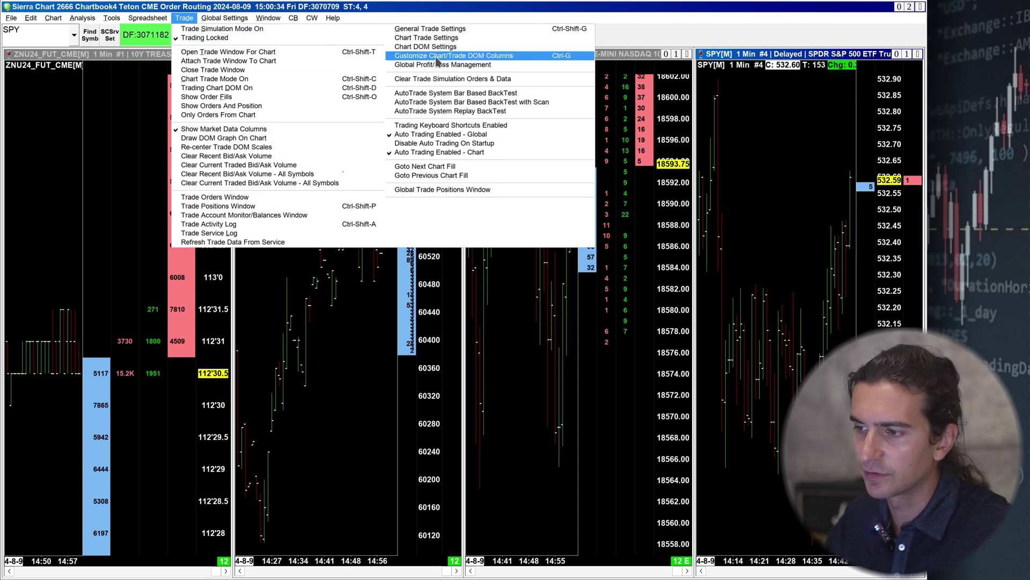
click(460, 58)
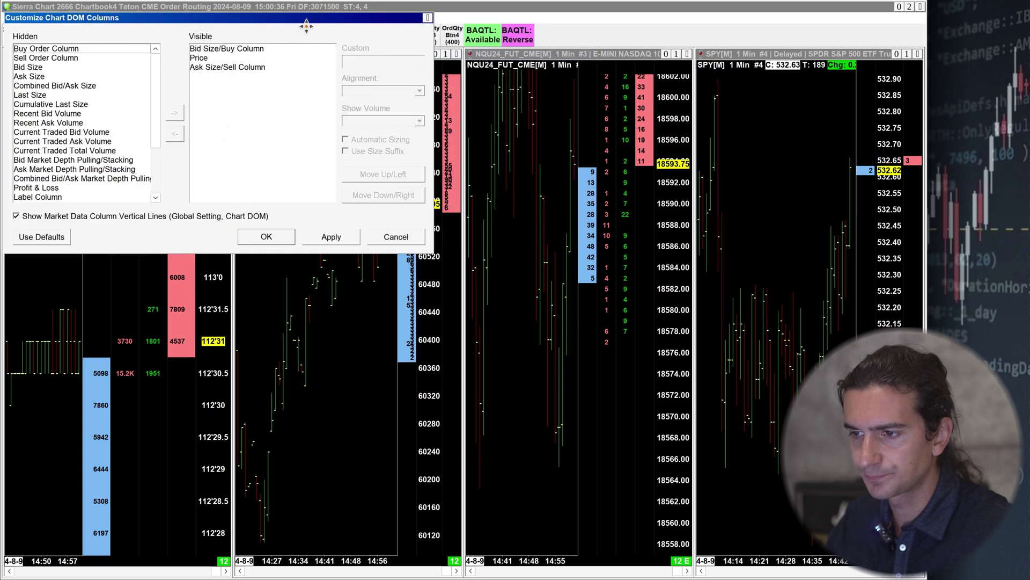
drag(298, 21, 426, 100)
click(174, 193)
double_click(204, 194)
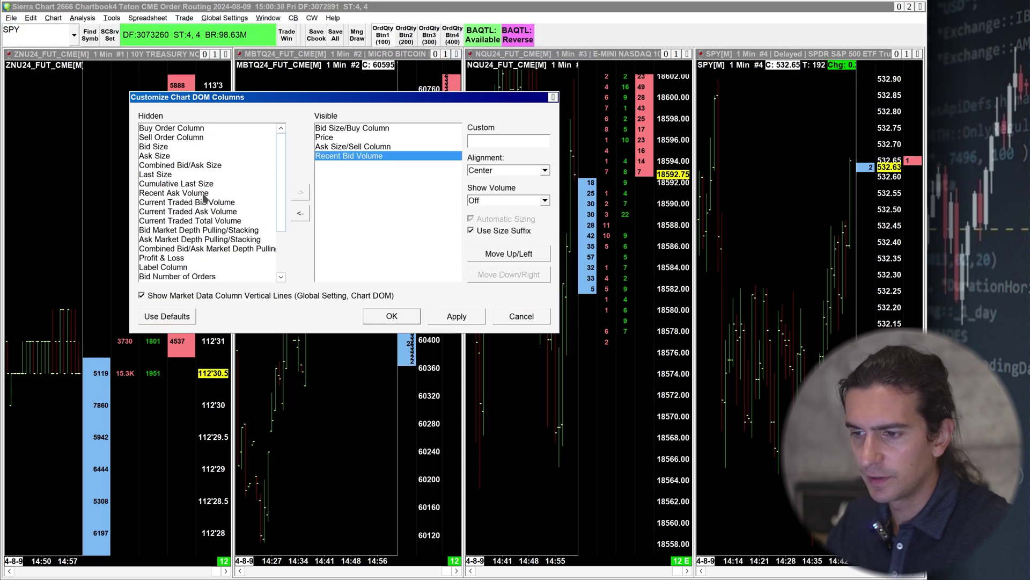
click(300, 192)
Order the SPY chart's DOM columns with recent bid and ask volume between bid size and ask size, and Price last.
click(494, 254)
click(495, 254)
click(349, 164)
click(508, 253)
click(509, 253)
click(509, 253)
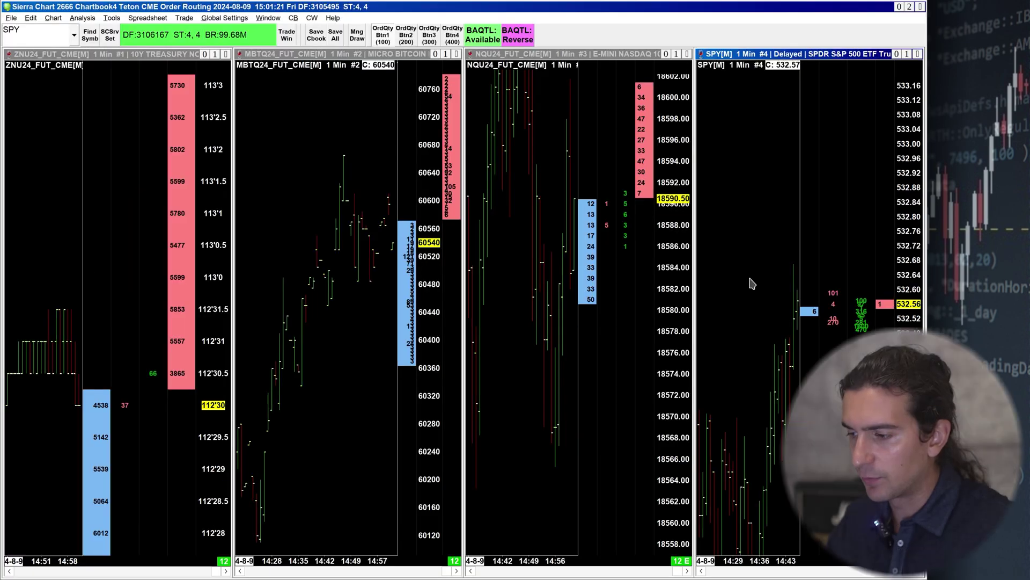
Set Market Depth Combine Increment in Ticks to 4 in the SPY chart's settings.
click(53, 18)
click(65, 28)
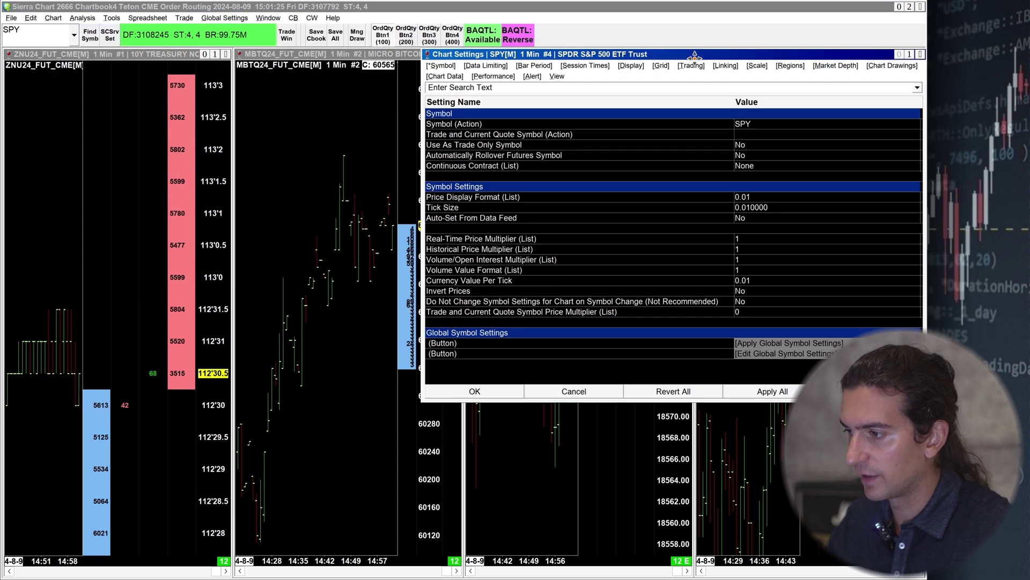
drag(697, 53, 403, 107)
click(540, 119)
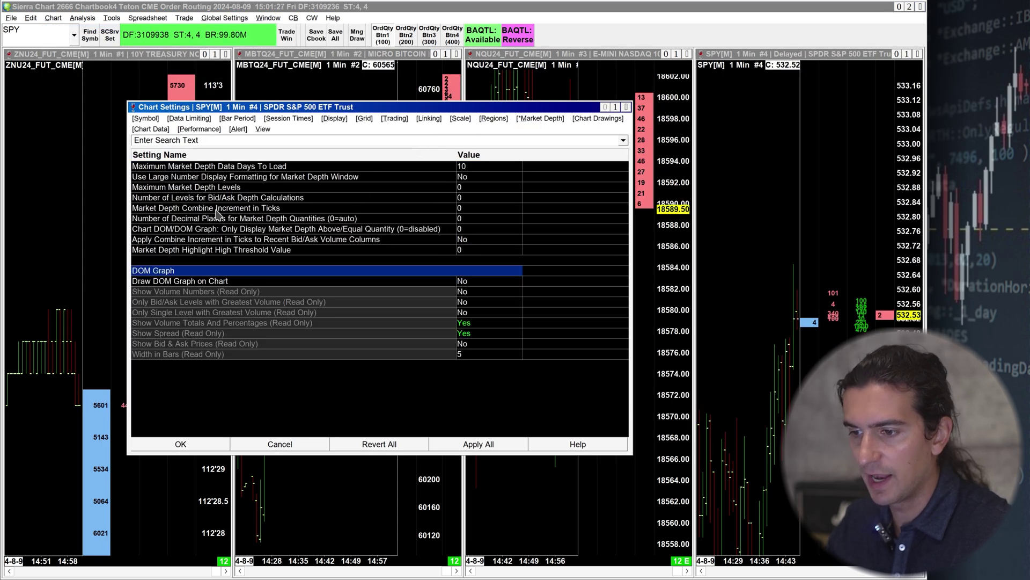
click(397, 208)
text(4)
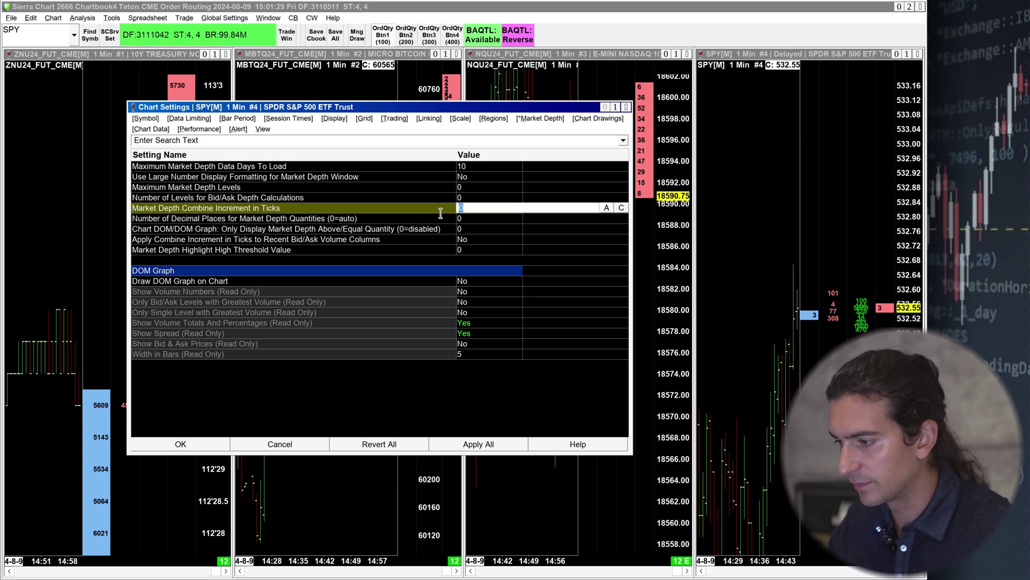
Enable Apply Combine Increment in Ticks to Recent Bid/Ask Volume Columns for the SPY chart and apply the settings.
click(297, 240)
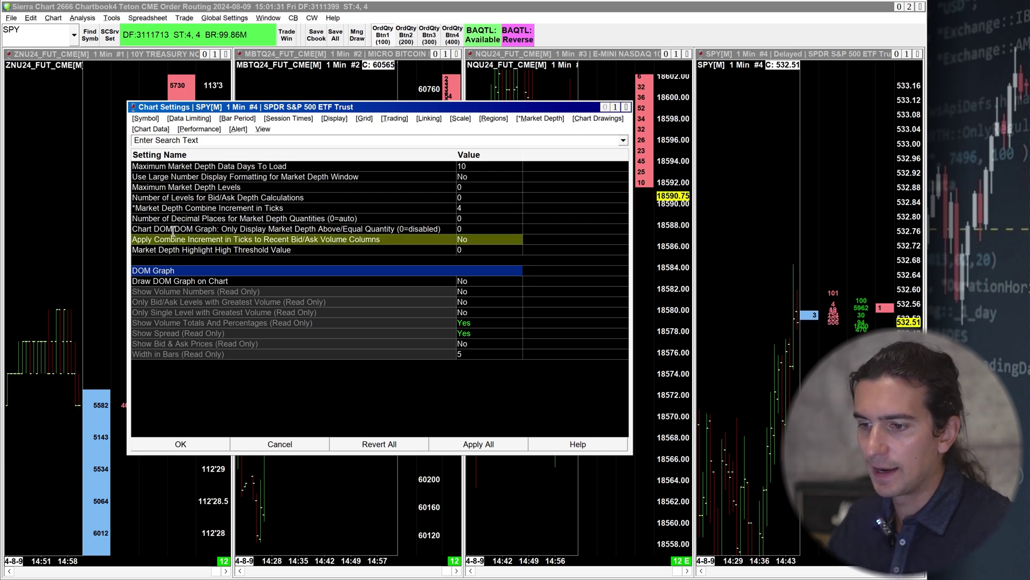
double_click(474, 242)
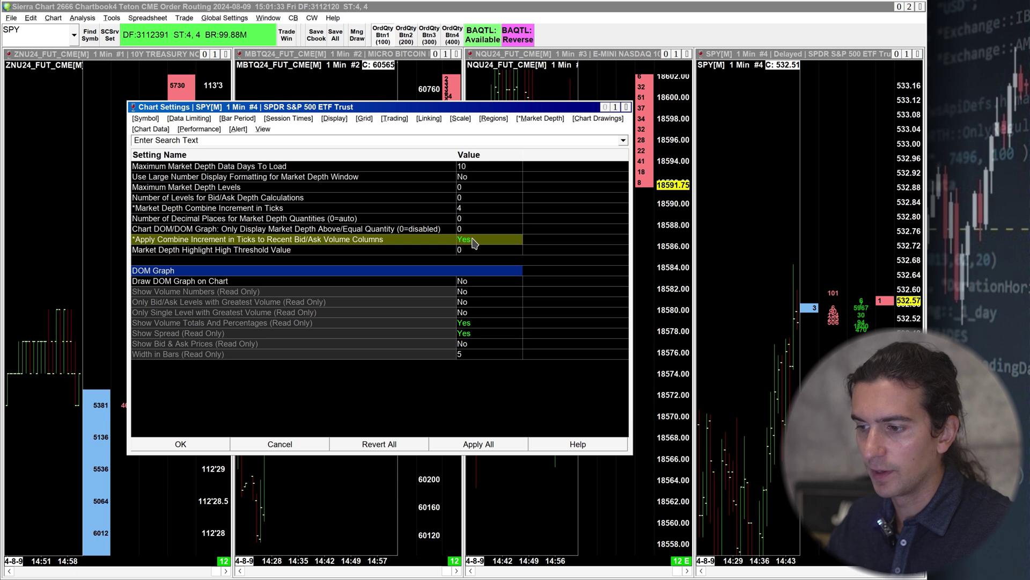
click(478, 444)
Change the SPY chart's Market Depth Combine Increment in Ticks to 3 and apply it.
click(421, 208)
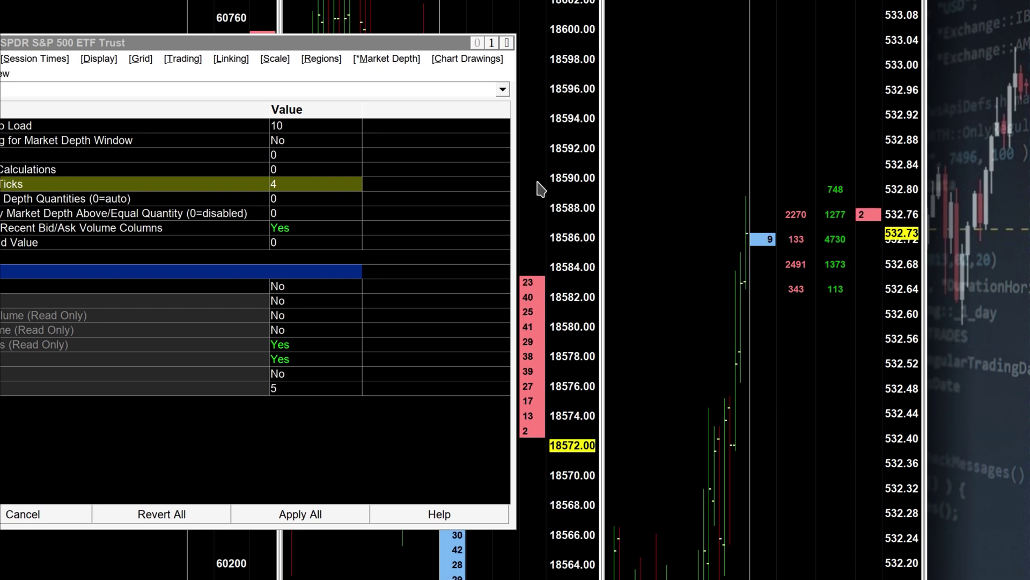
click(291, 186)
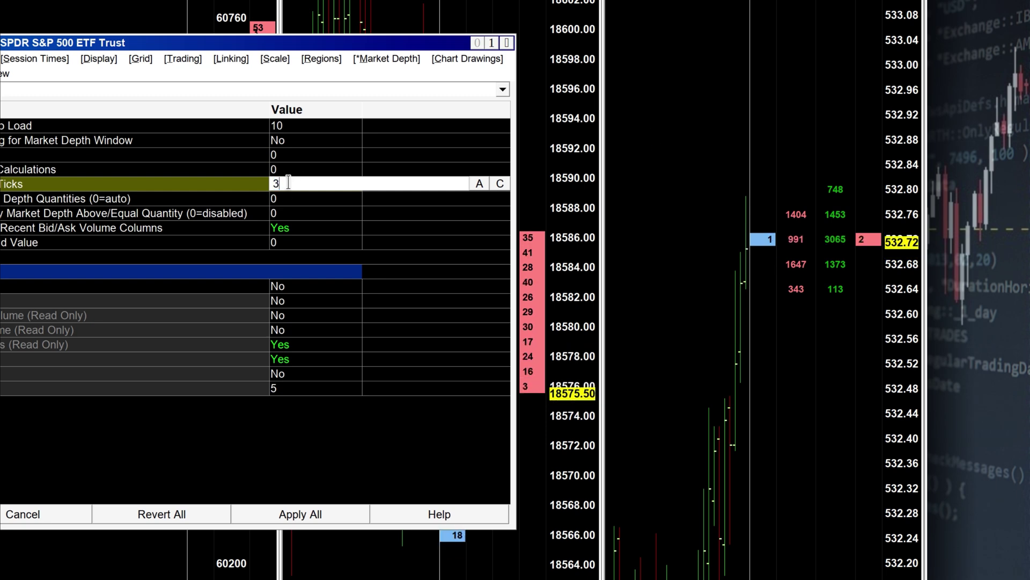
text(3)
click(315, 518)
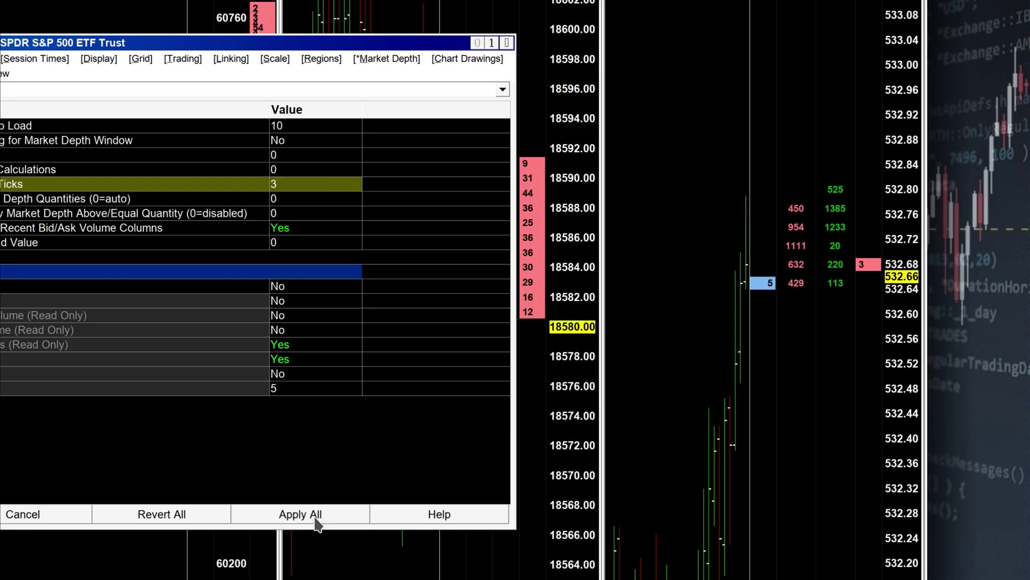
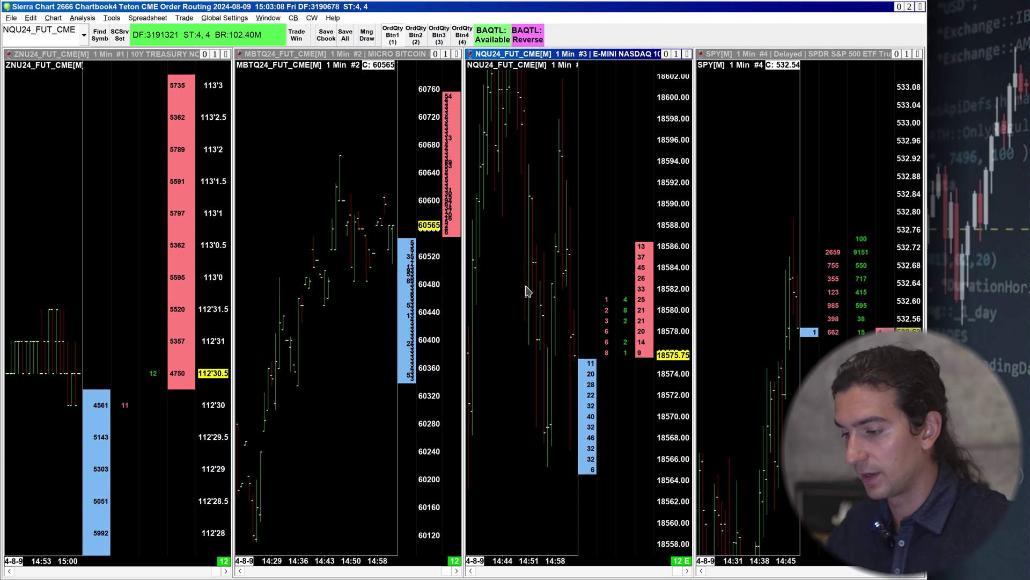
Maximize the E-Mini Nasdaq 100 chart and add the Numbers Bars study to it.
click(677, 54)
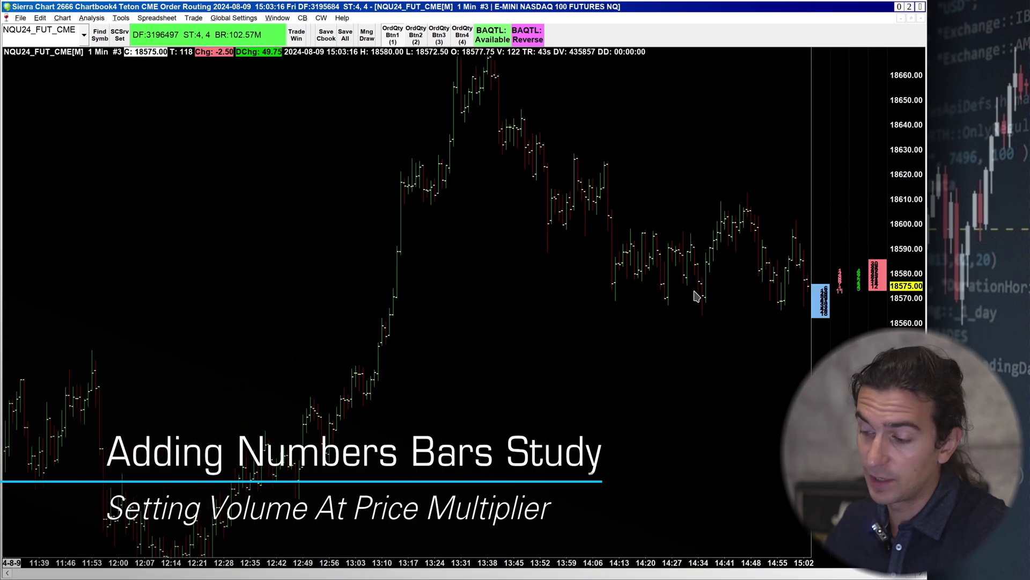
click(101, 20)
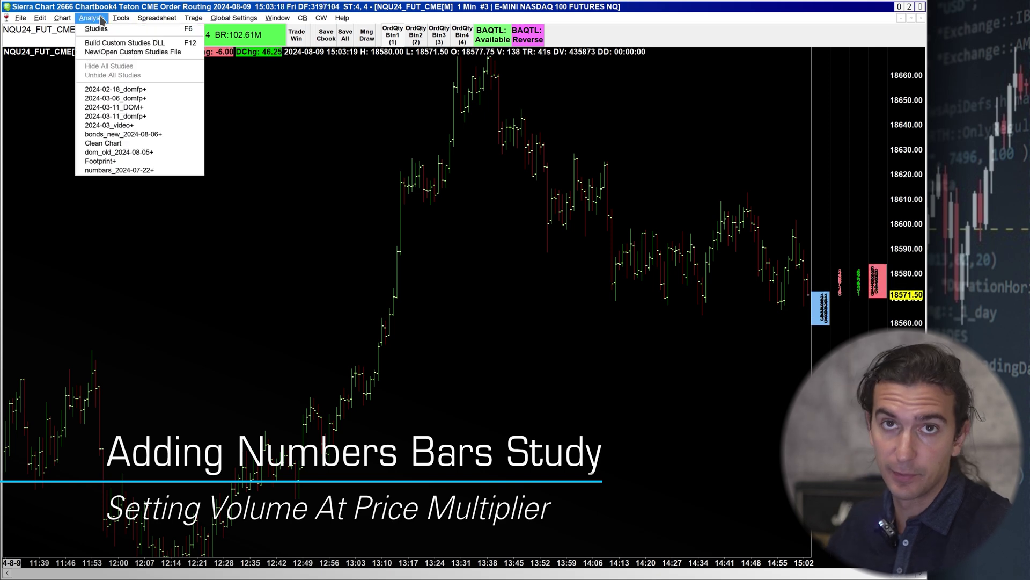
click(99, 29)
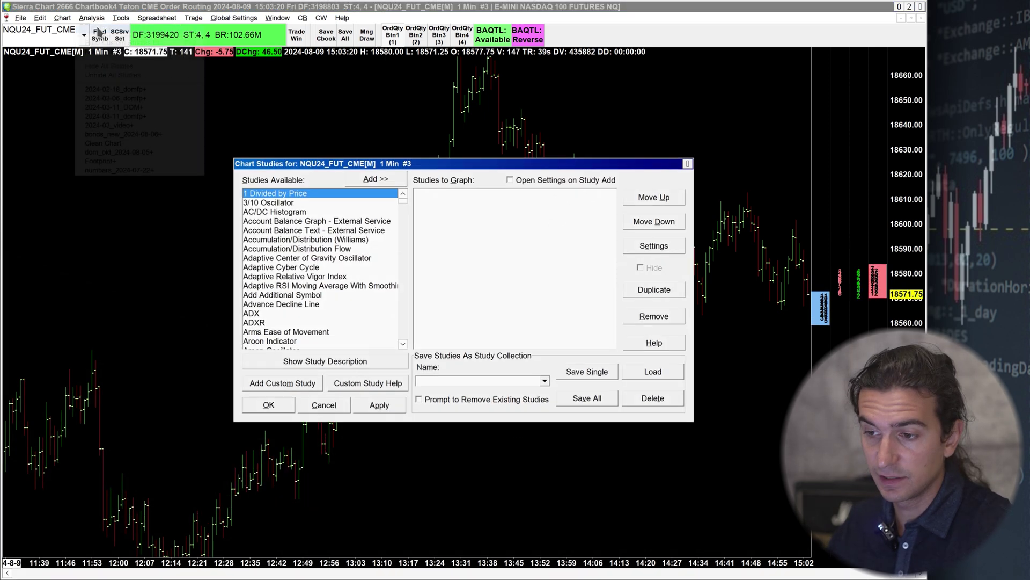
scroll(303, 213, down, 10)
scroll(304, 213, down, 20)
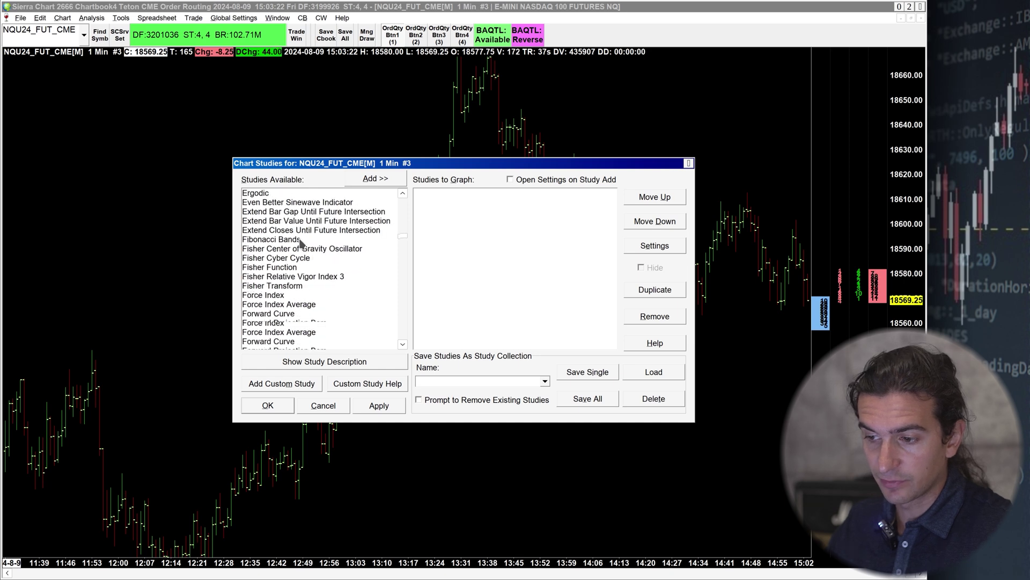
scroll(304, 244, down, 10)
click(290, 257)
click(375, 178)
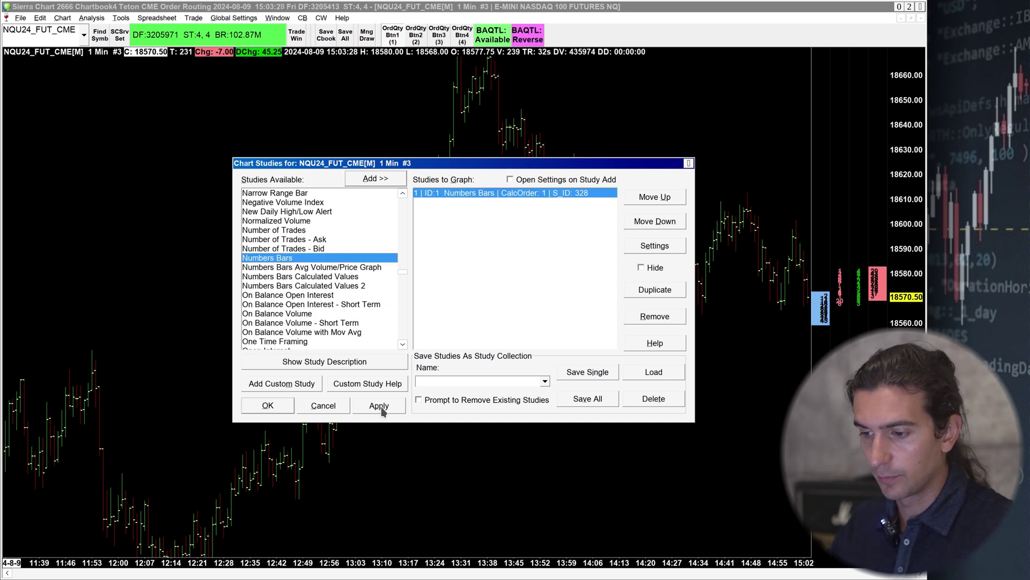
click(379, 406)
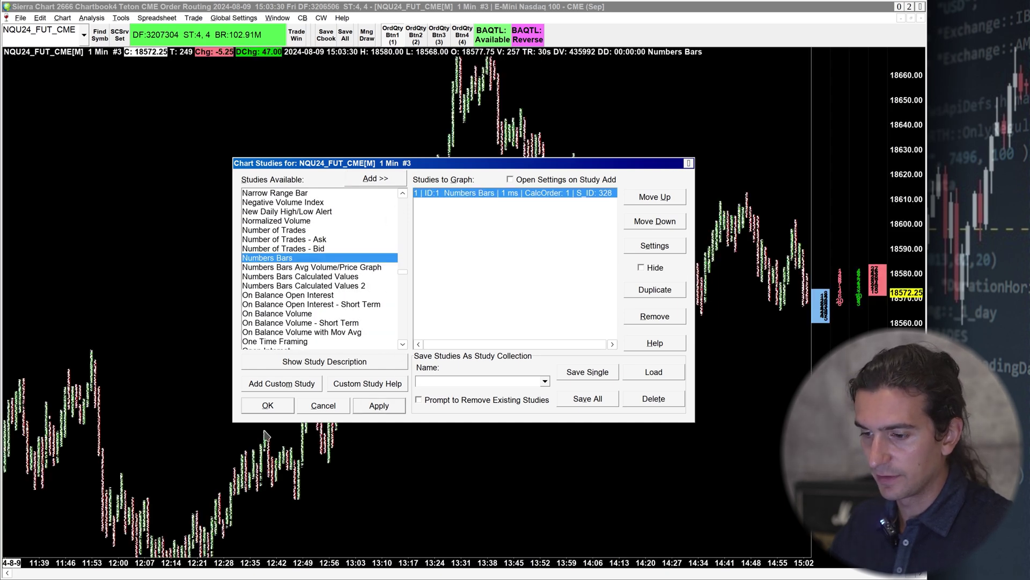
click(268, 406)
Compare the intraday Volume at Price Multiplier with the Market Depth Combine Increment in the E-Mini Nasdaq 100 chart's settings.
scroll(615, 324, up, 6)
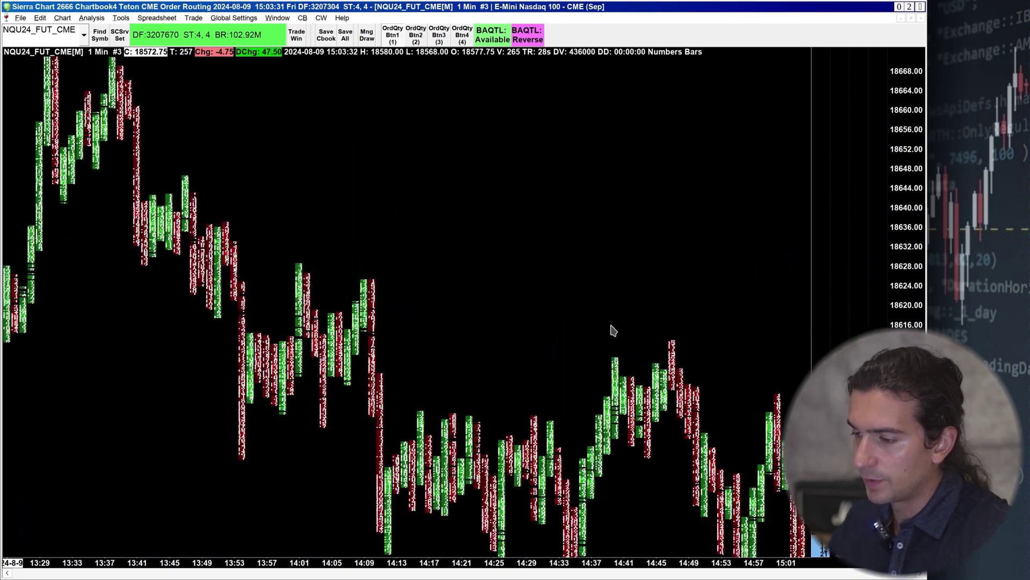
scroll(614, 322, up, 8)
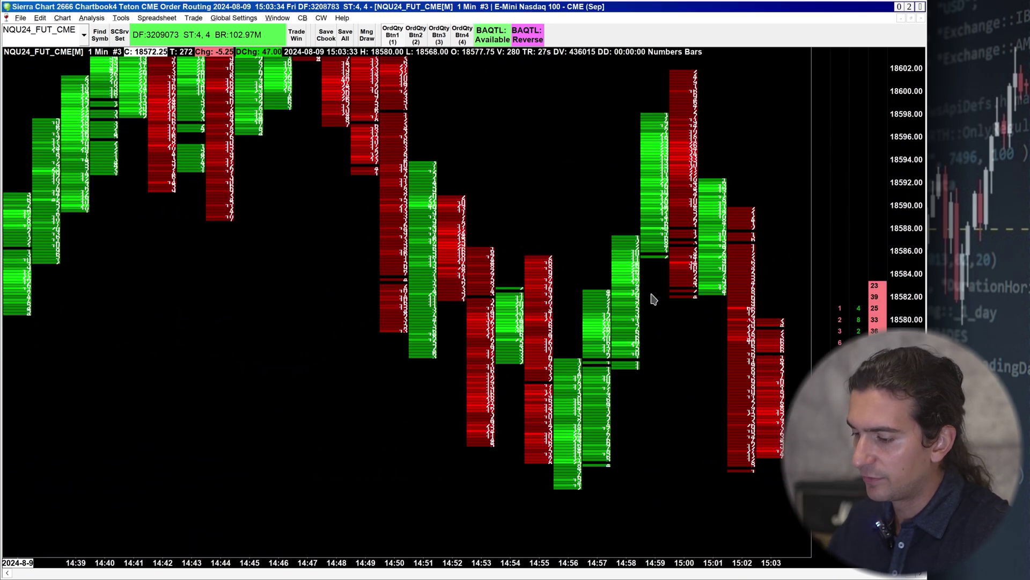
scroll(658, 292, up, 2)
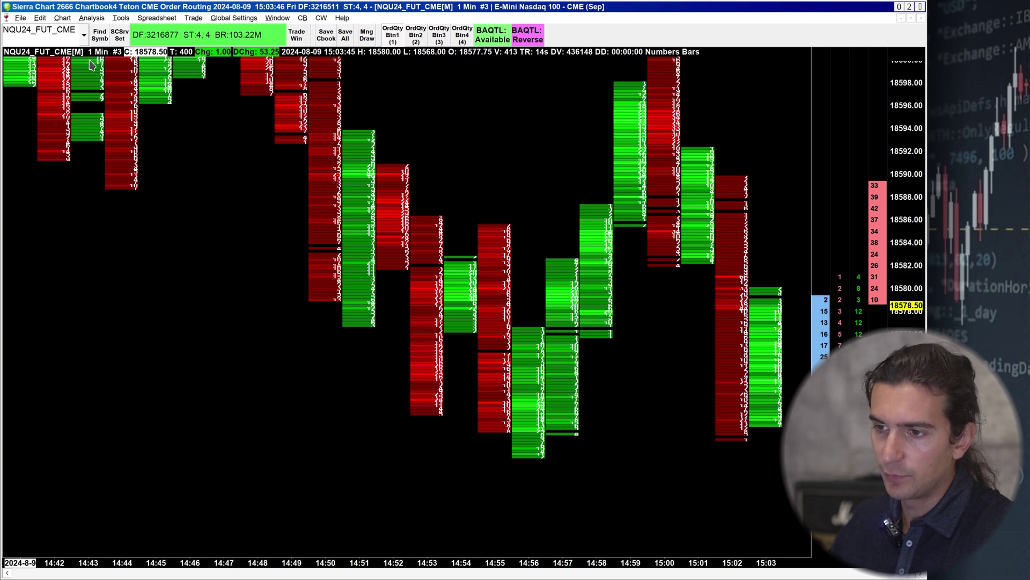
click(62, 18)
click(75, 27)
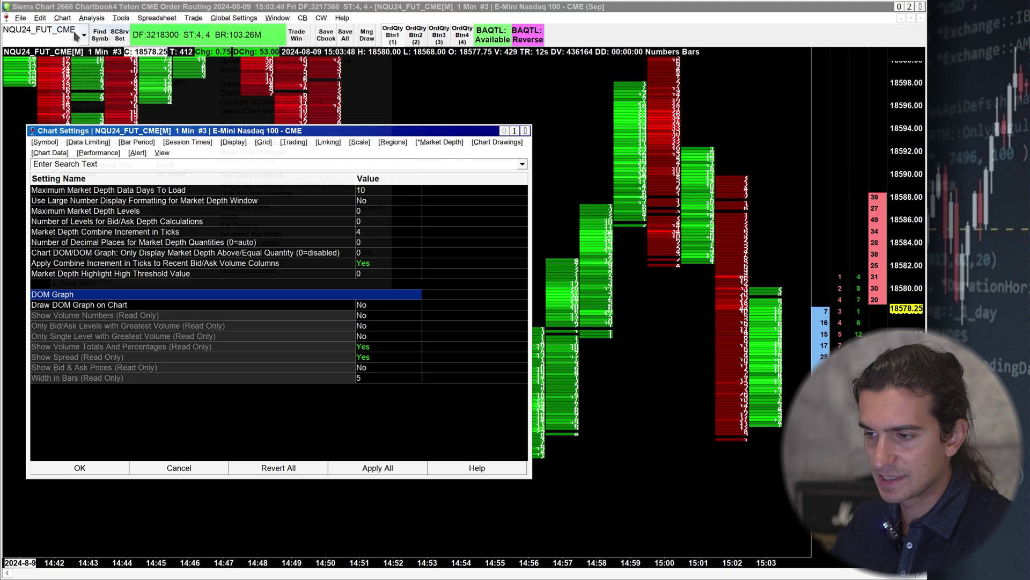
click(53, 154)
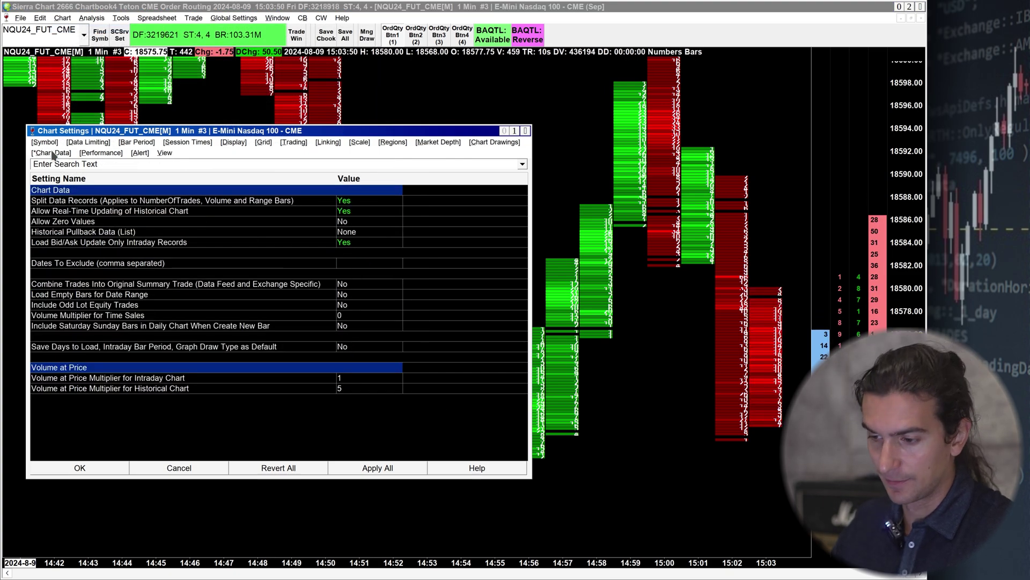
click(101, 378)
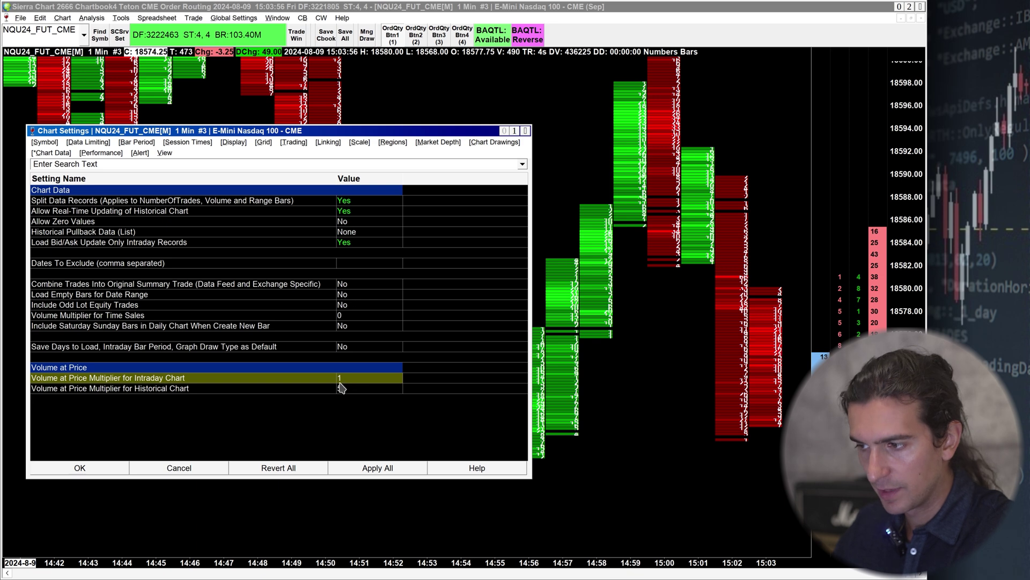
click(436, 142)
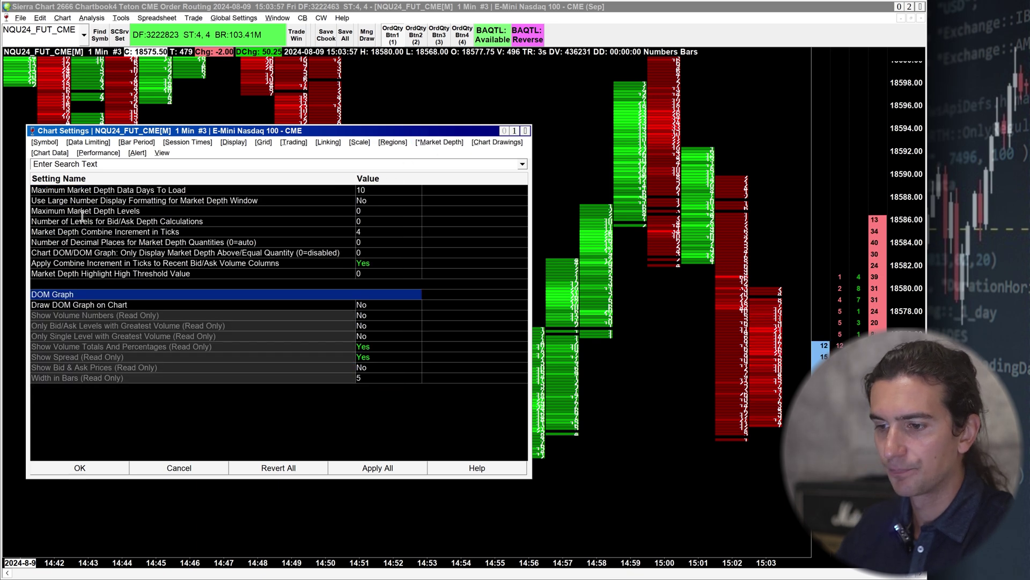
click(56, 231)
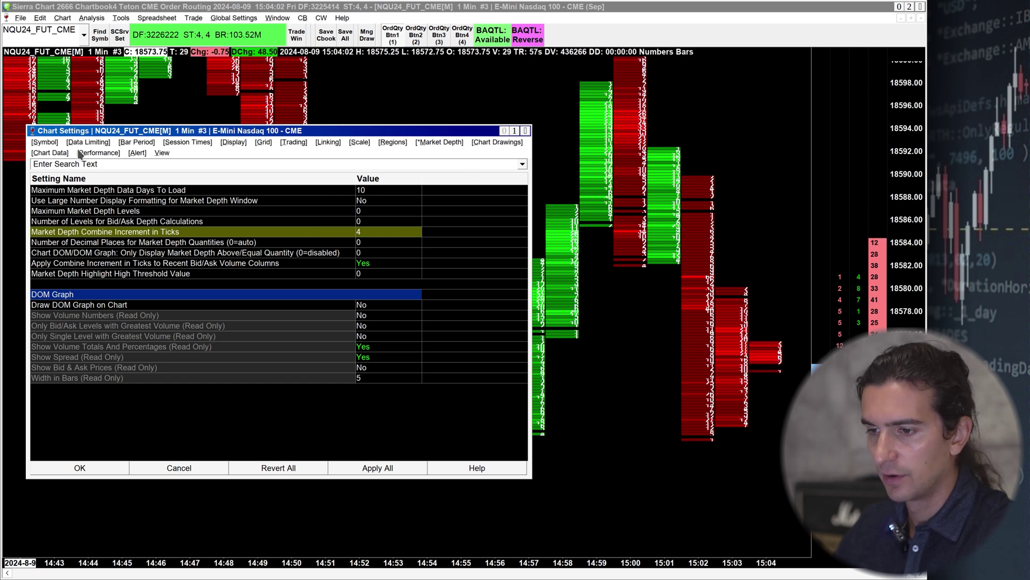
Set Volume at Price Multiplier for Intraday Chart to 4 on the E-Mini Nasdaq 100 chart and accept the settings.
click(56, 153)
click(97, 379)
click(367, 378)
text(4)
click(375, 467)
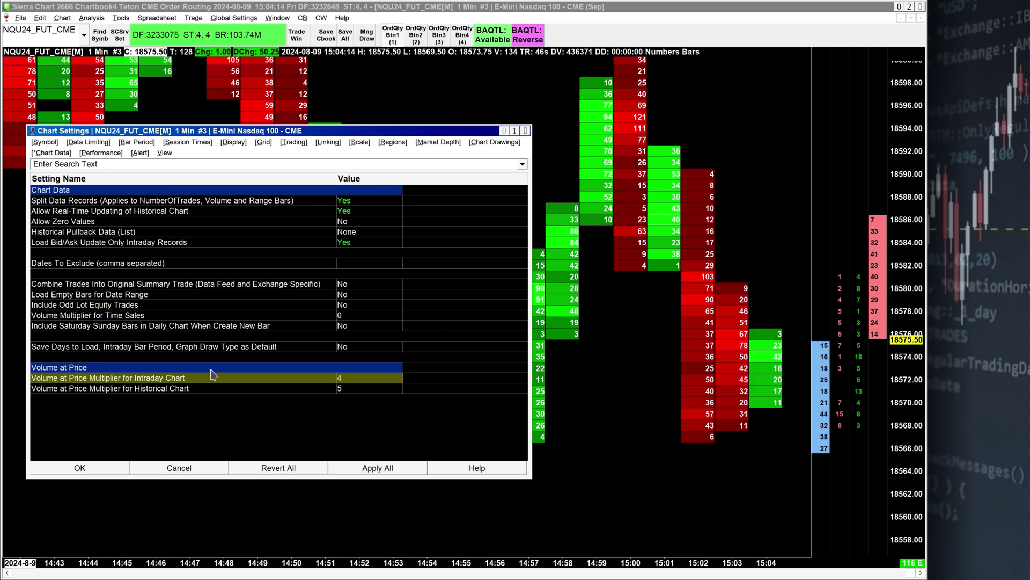
click(114, 470)
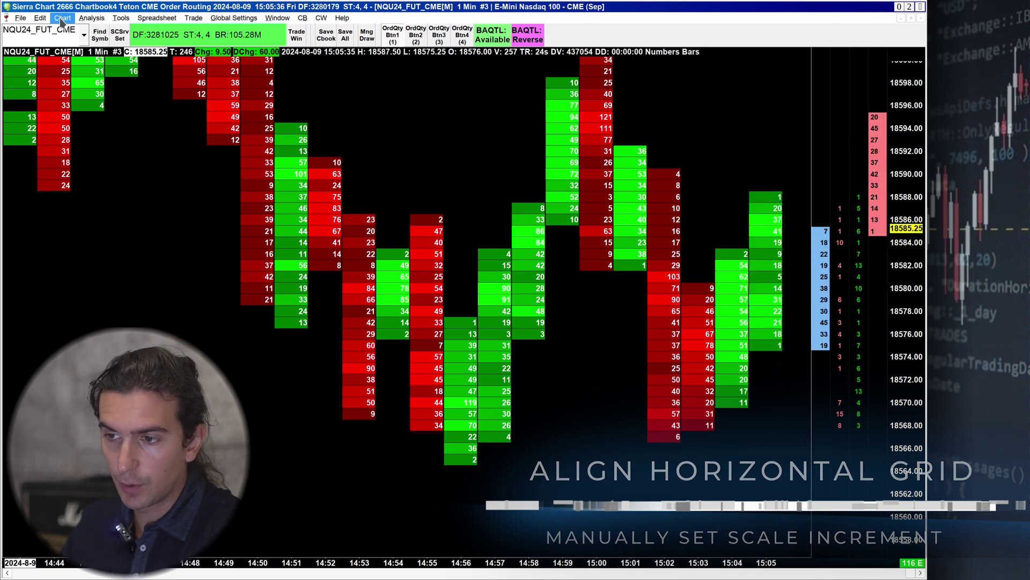
Show the horizontal grid in all regions of the E-Mini Nasdaq 100 chart.
click(62, 19)
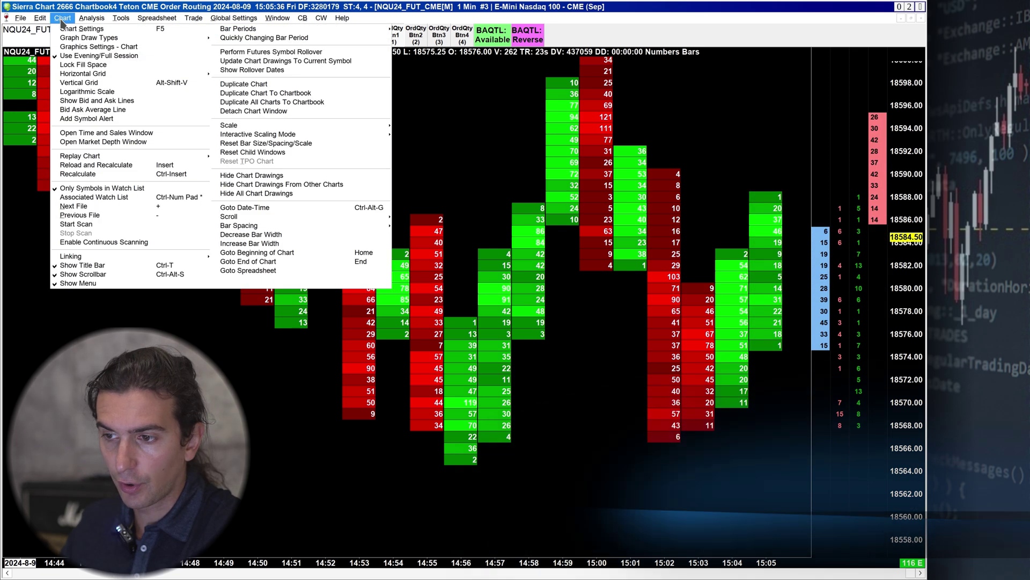
mouse_move(144, 80)
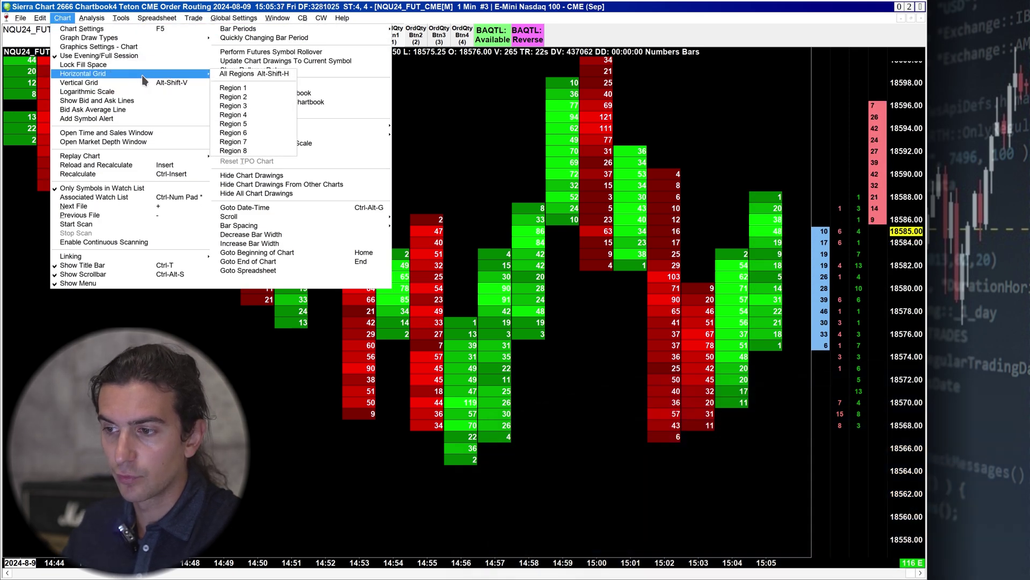
click(260, 74)
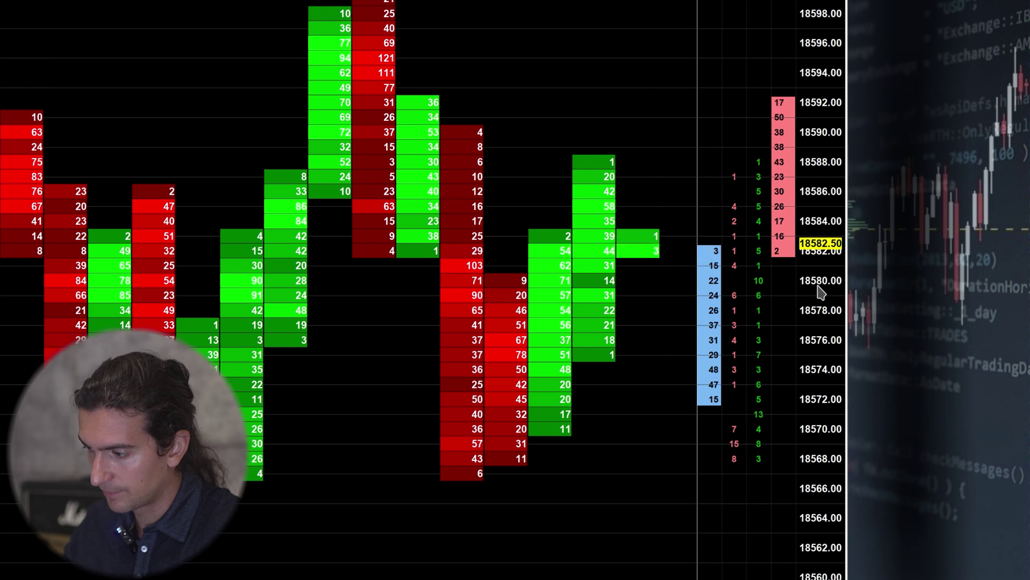
Set the Scale Increment to 1 in the scale settings of the E-Mini Nasdaq 100 chart and accept.
right_click(818, 286)
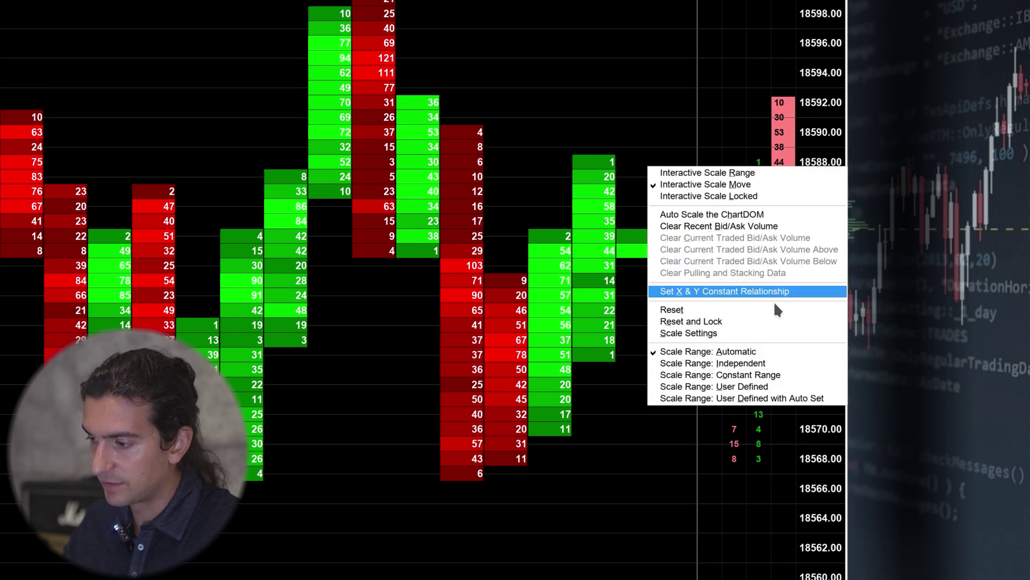
click(692, 333)
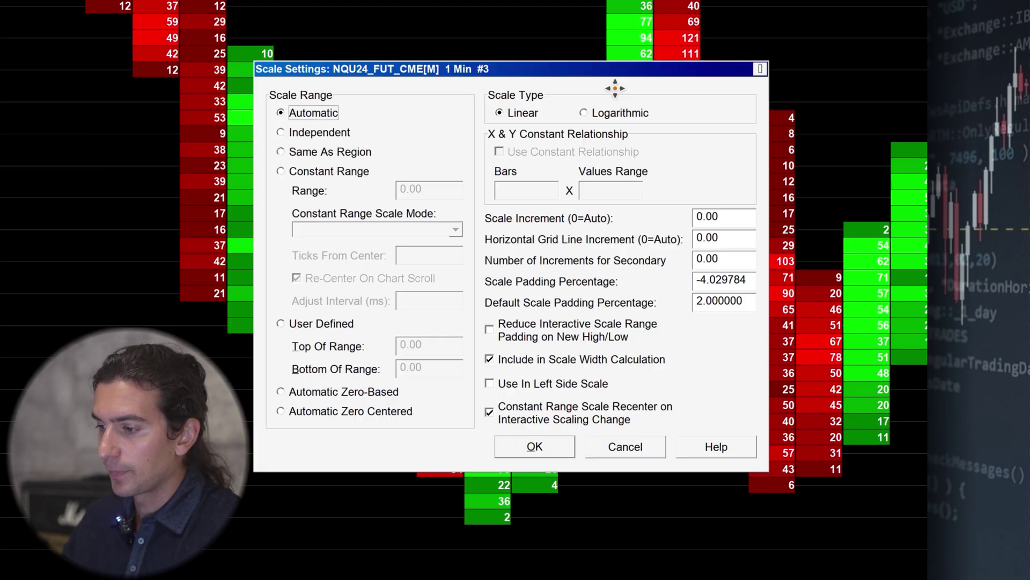
drag(615, 88, 661, 105)
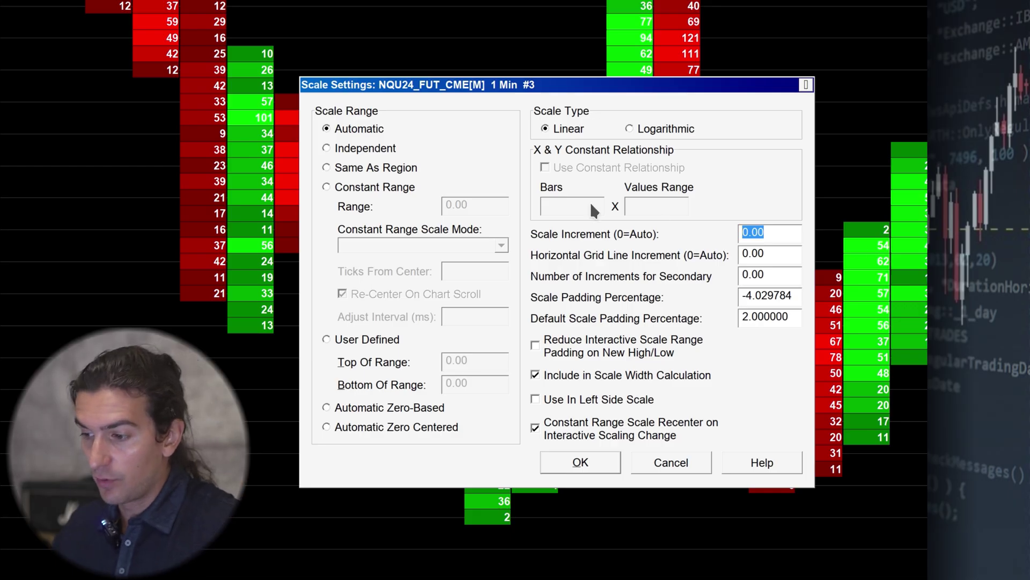
text(1)
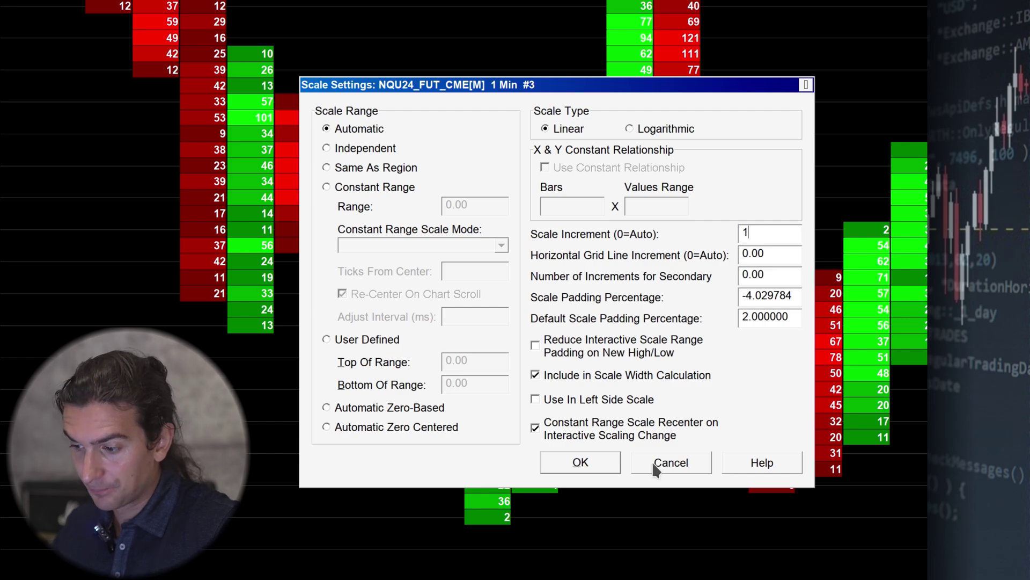
click(608, 462)
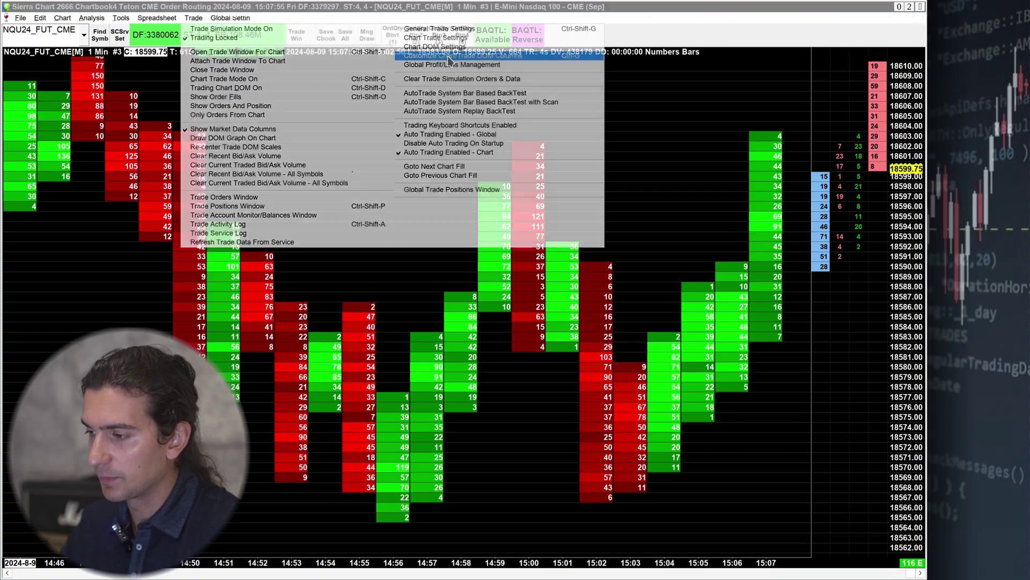
Add the Combined Bid/Ask Market Depth Pulling/Stacking column to the visible Chart DOM columns and apply the change.
click(449, 62)
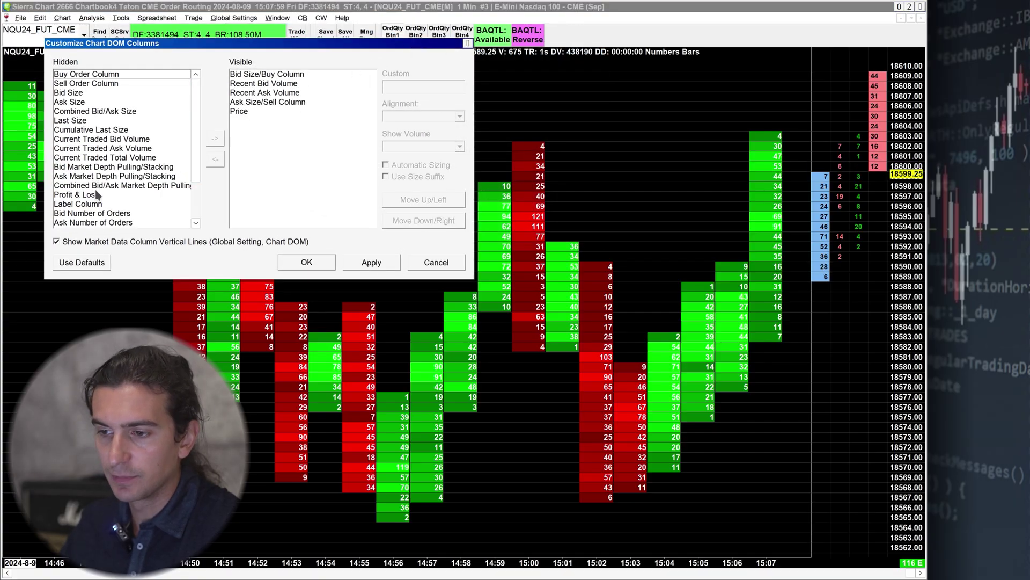
click(132, 184)
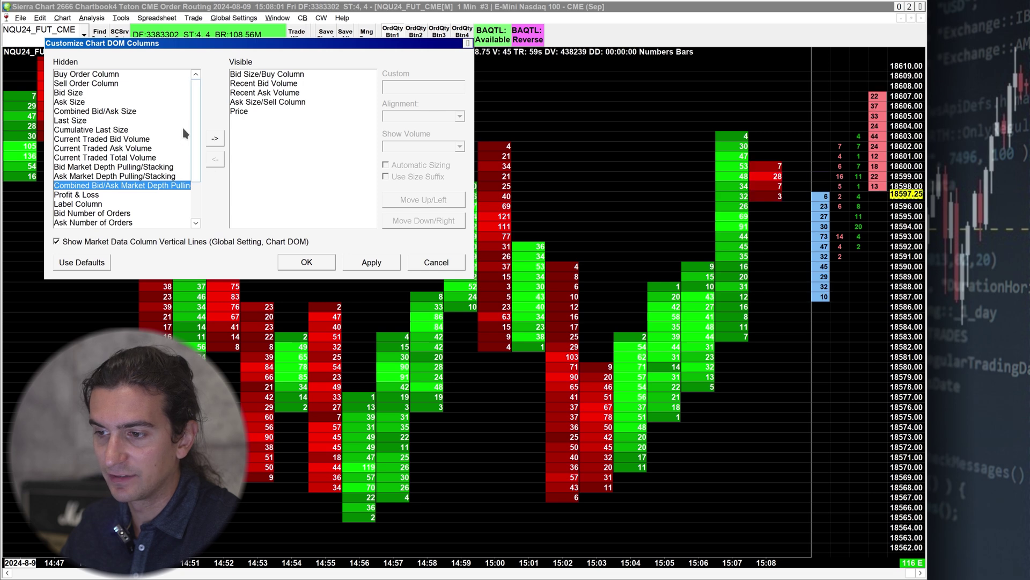
click(215, 139)
click(370, 263)
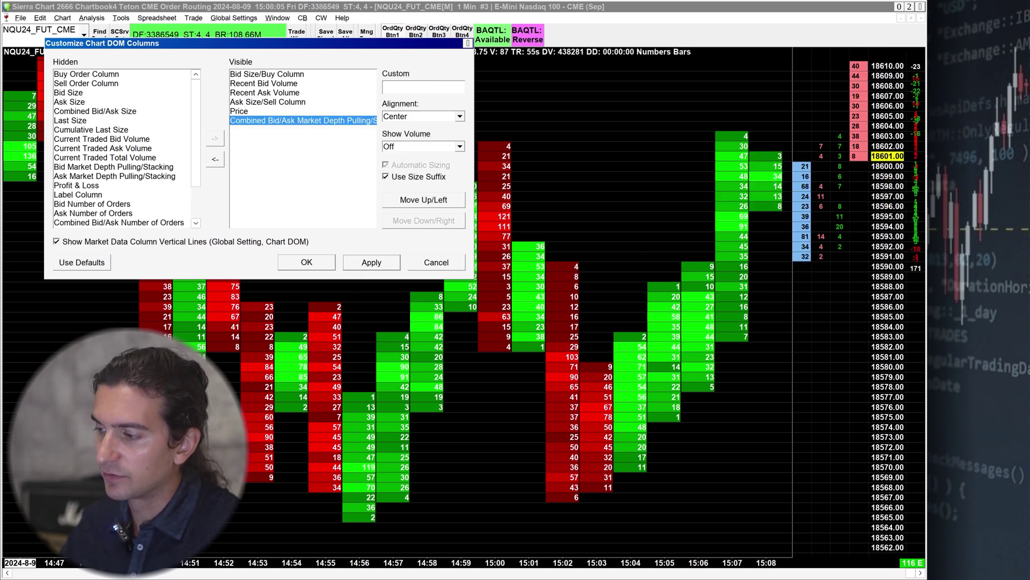
key(Return)
Turn on Chart Trade Mode for the replaying NQU24 chart and place a one-contract buy limit order at 18431.75 from the DOM's Buy column.
scroll(882, 220, up, 5)
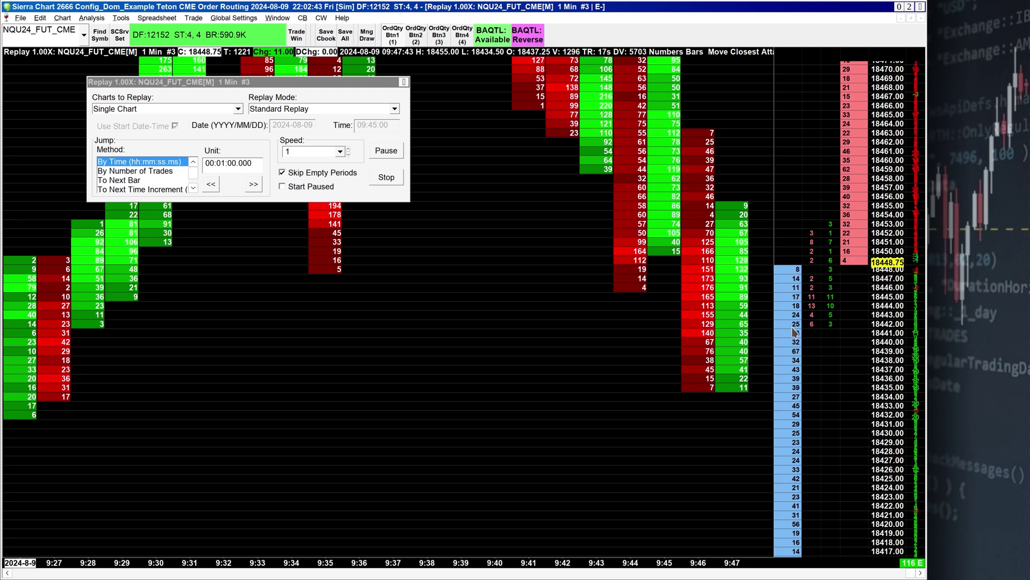
scroll(795, 320, down, 3)
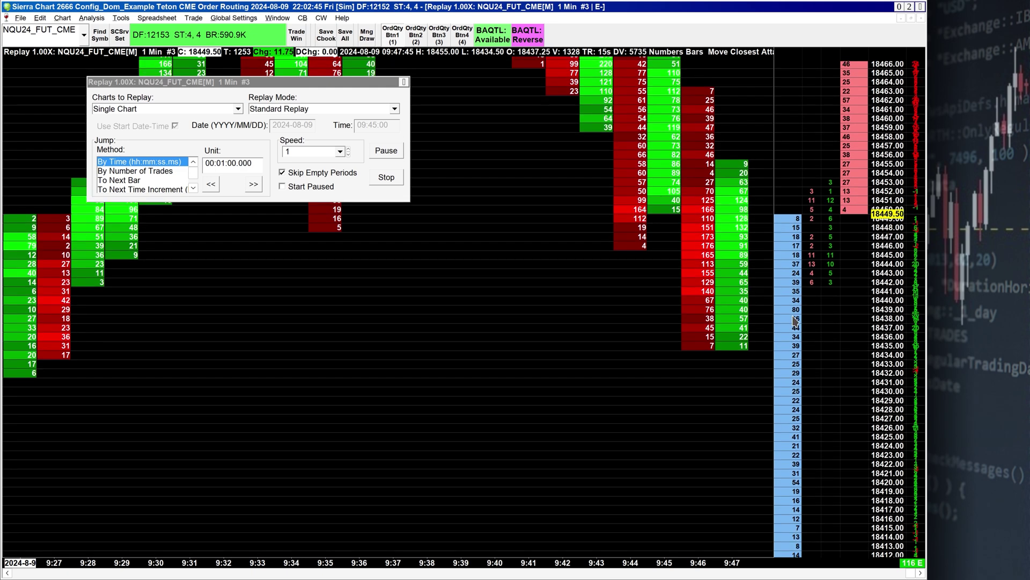
click(194, 18)
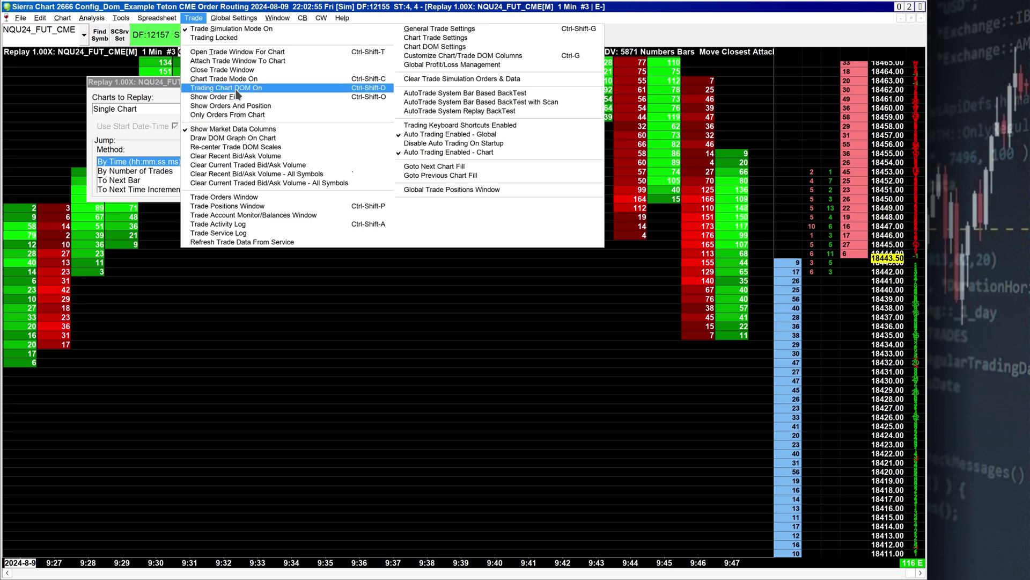
click(217, 80)
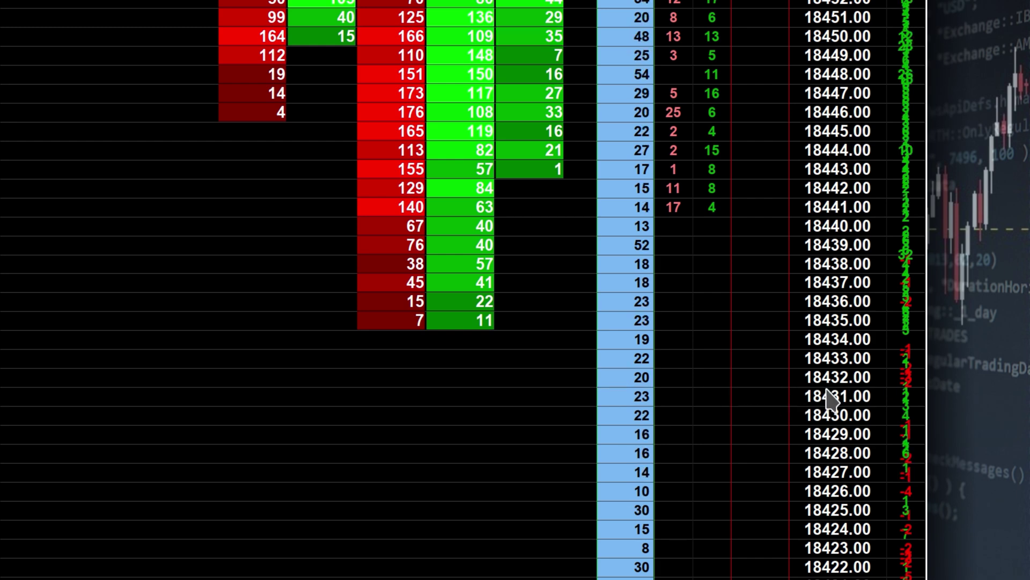
click(634, 383)
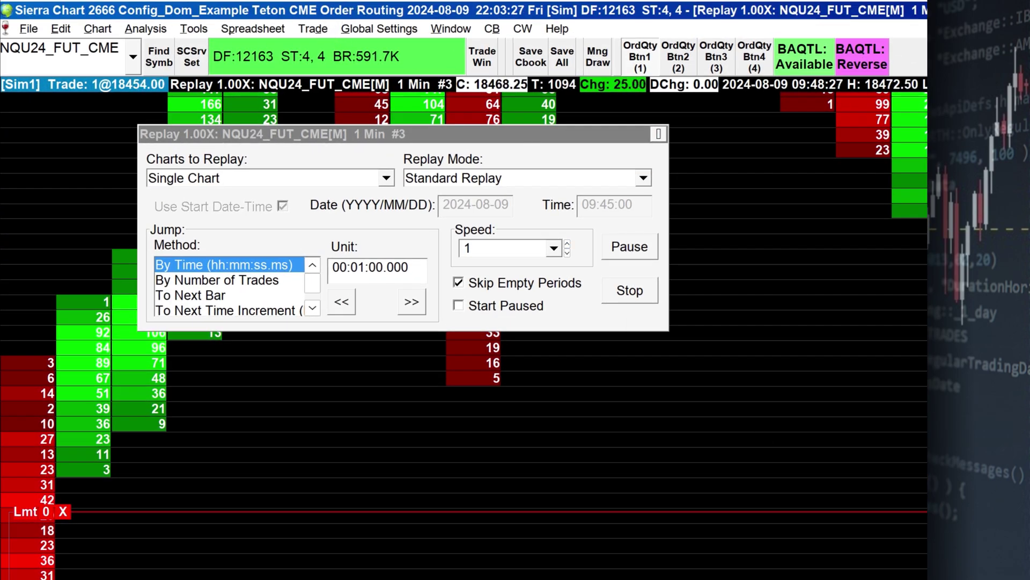
Review the open buy limit order and its attached limit and stop orders in the Trade Orders window, and close it.
click(312, 29)
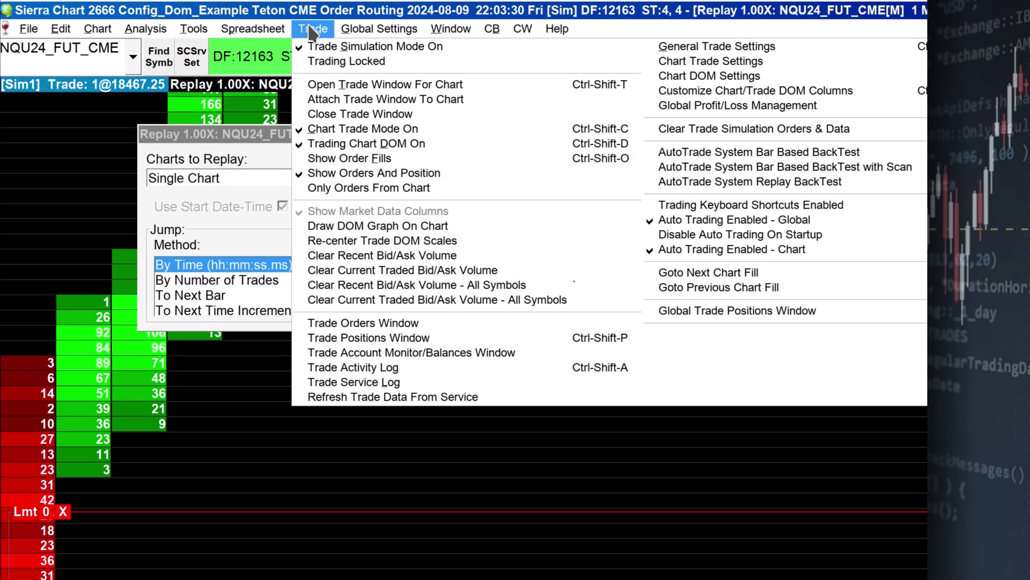
click(357, 327)
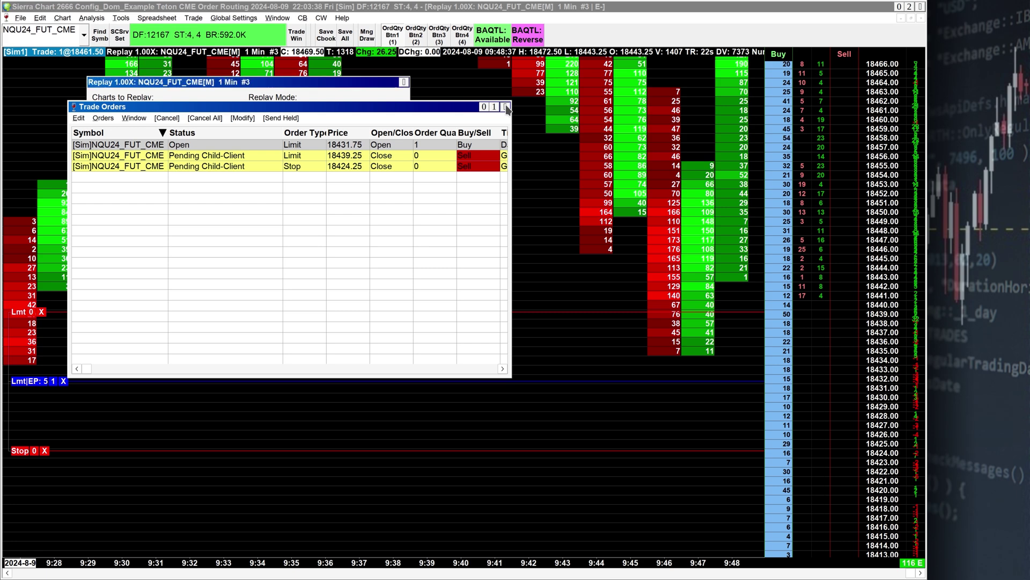
click(825, 174)
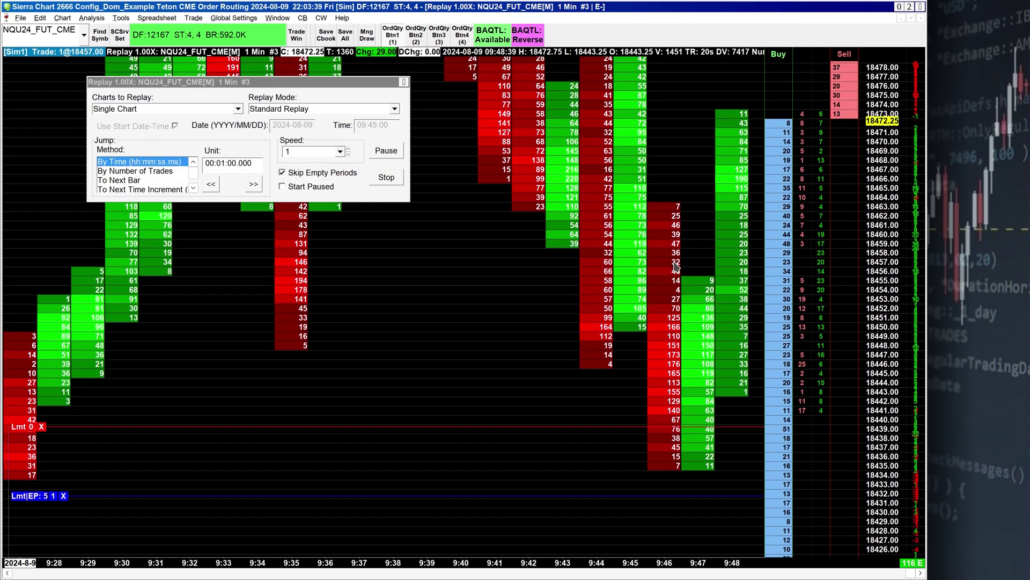